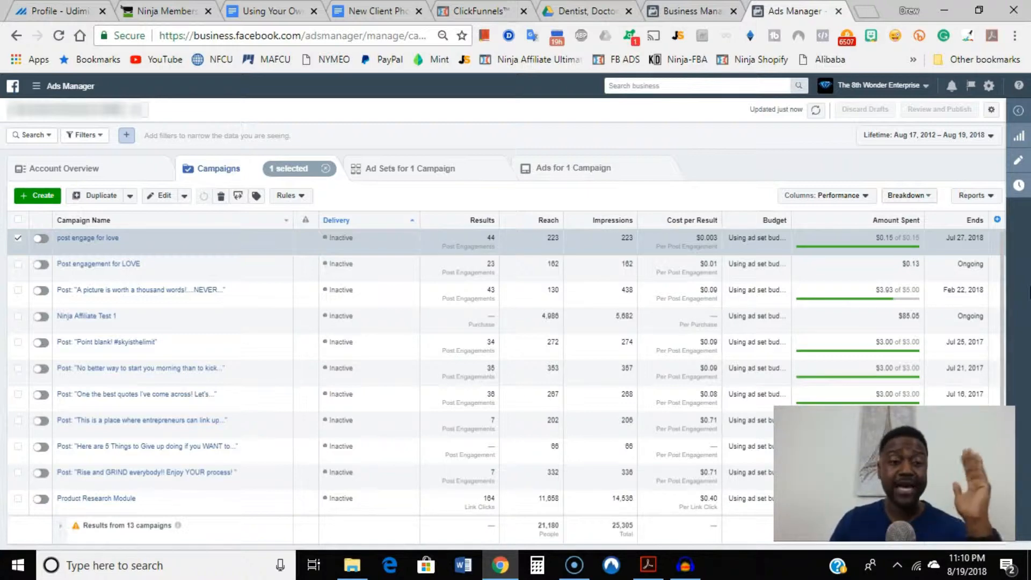
Open the "post engage for love" campaign down to its engagement ad and preview that ad.
left_click(71, 243)
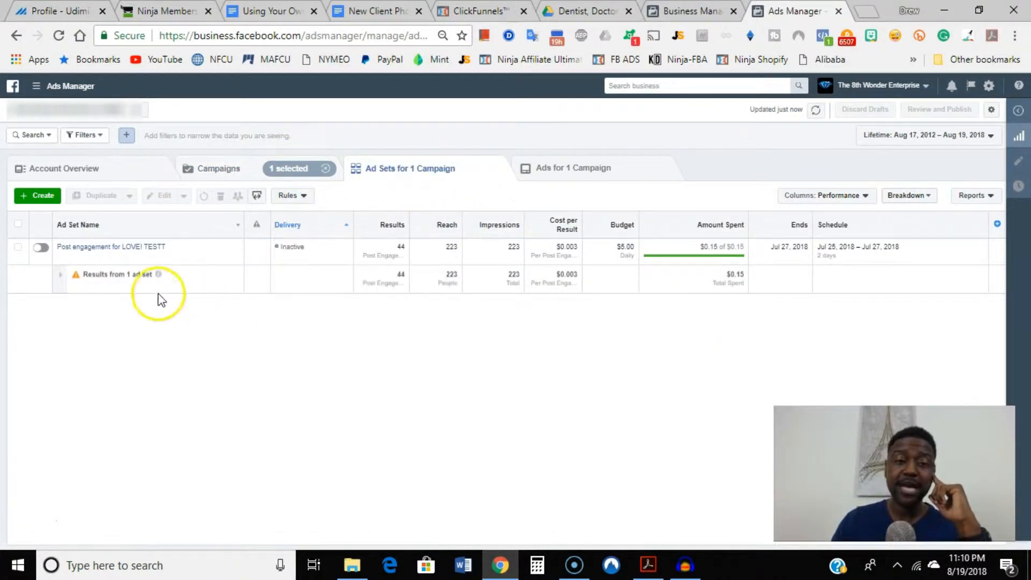
left_click(131, 247)
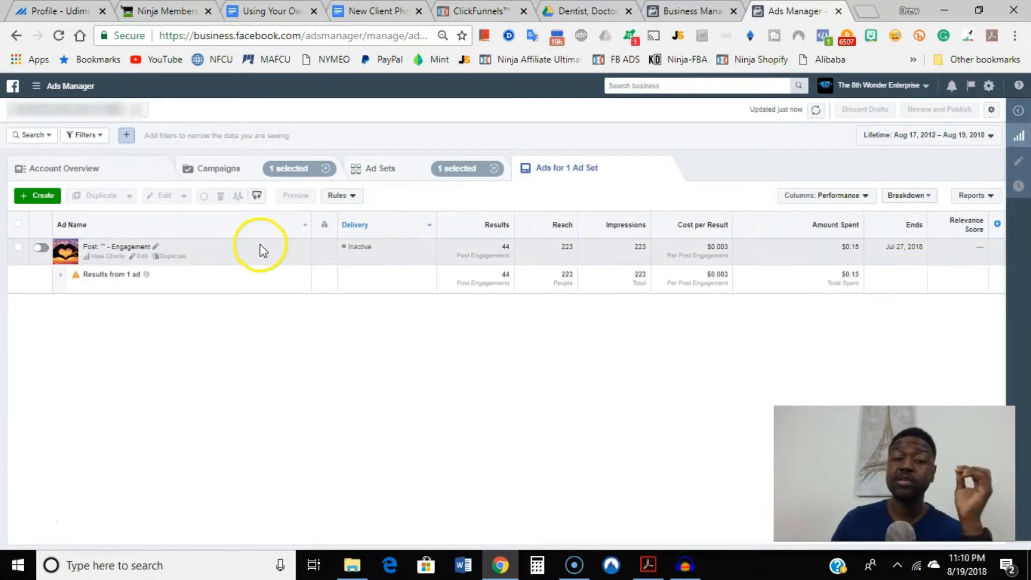
left_click(260, 250)
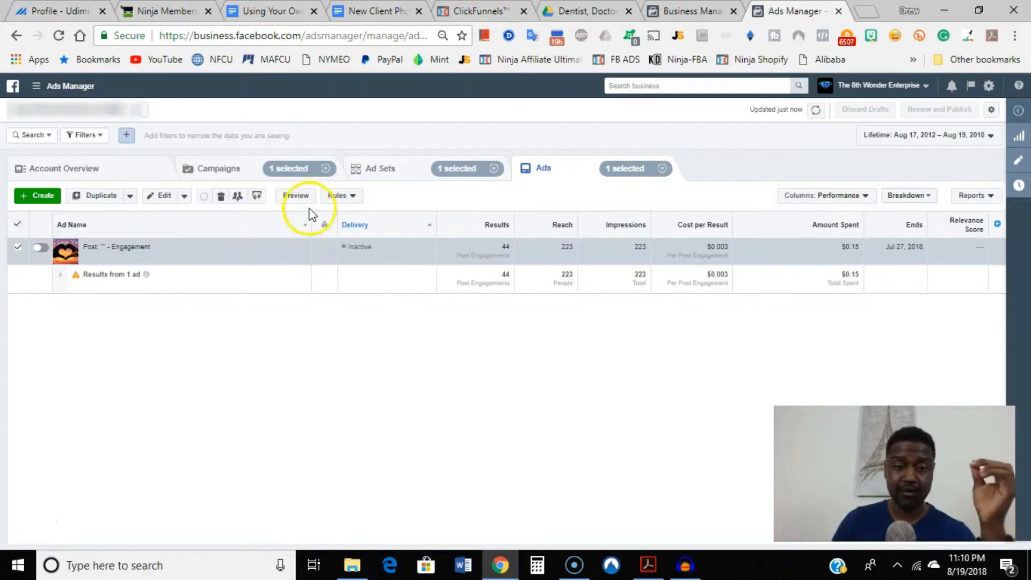
left_click(299, 195)
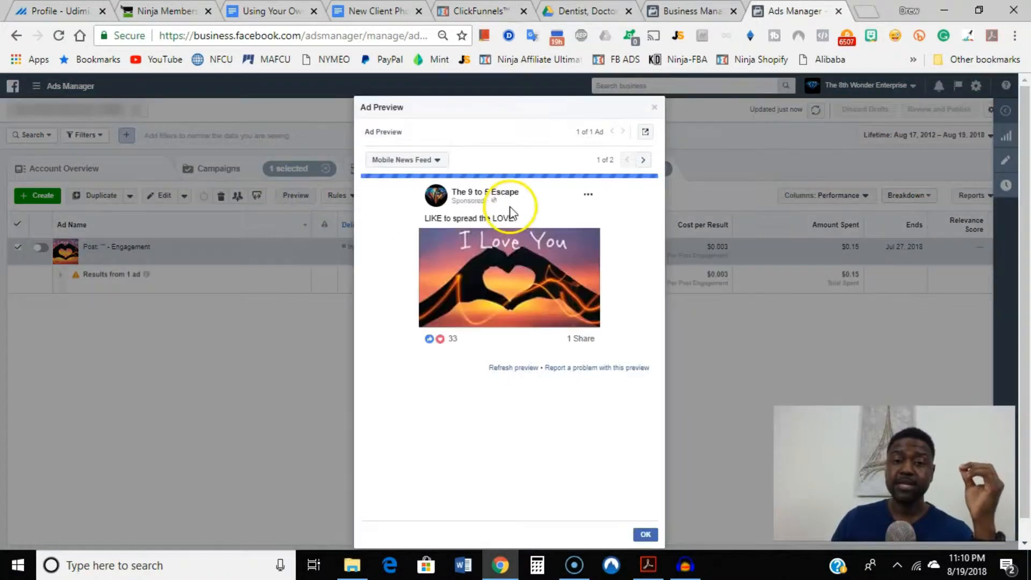
Open the previewed ad as its Facebook post with comments and look at its reactions.
left_click(647, 135)
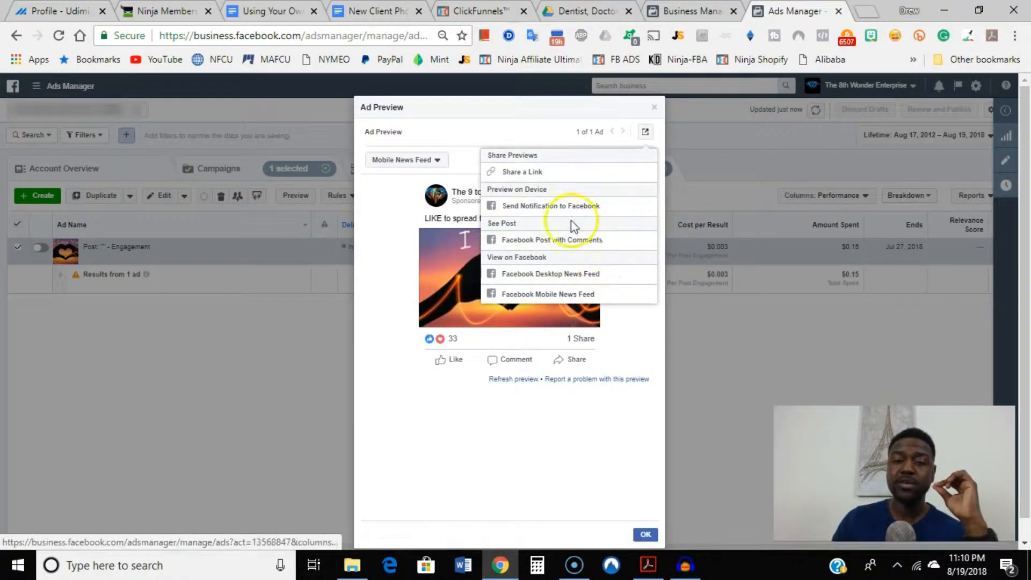
left_click(569, 241)
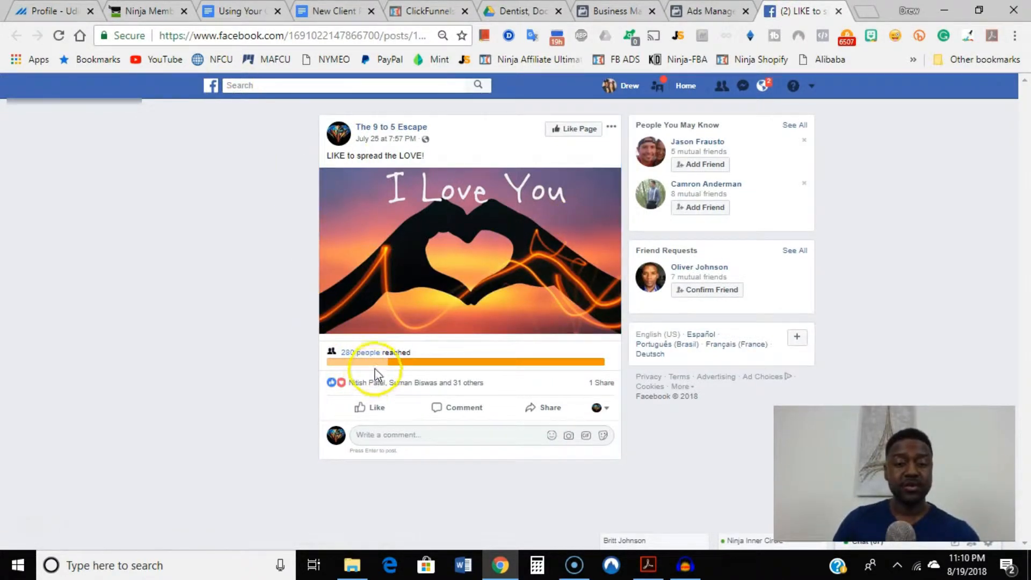
mouse_move(375, 394)
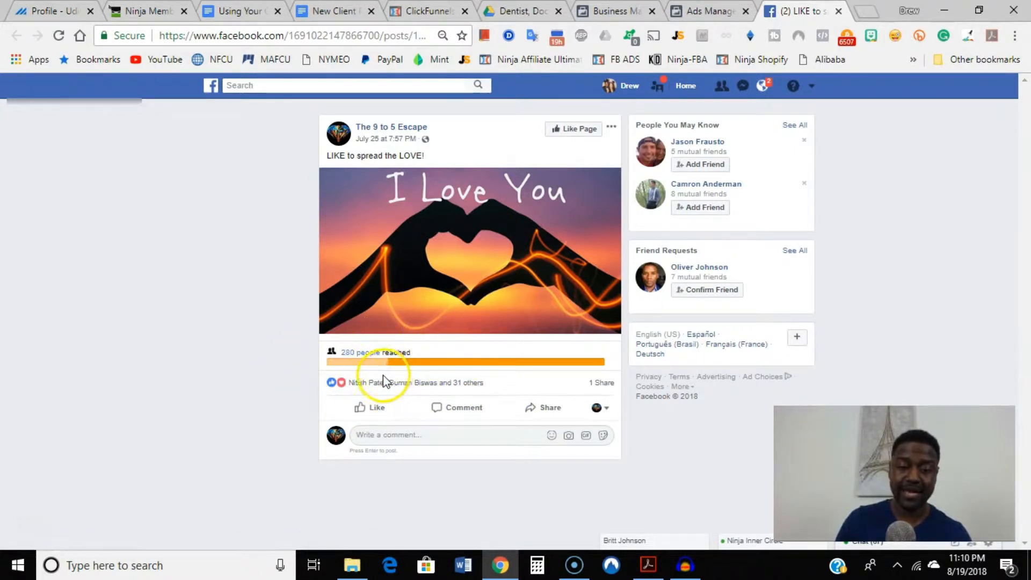
Highlight the post ID at the end of the Facebook post's web address, then dismiss the address suggestions.
left_click(314, 36)
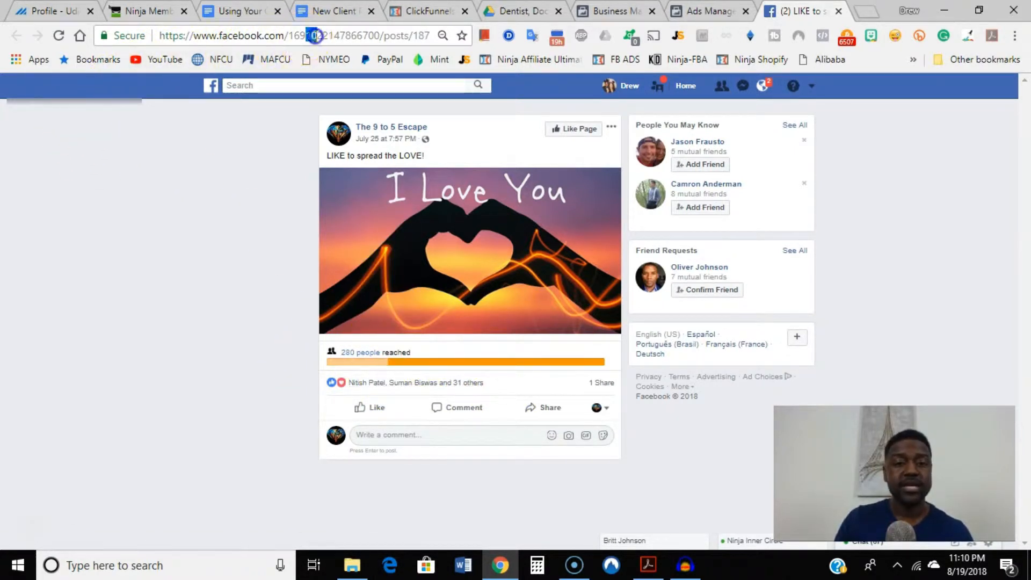
left_click_drag(315, 36, 469, 28)
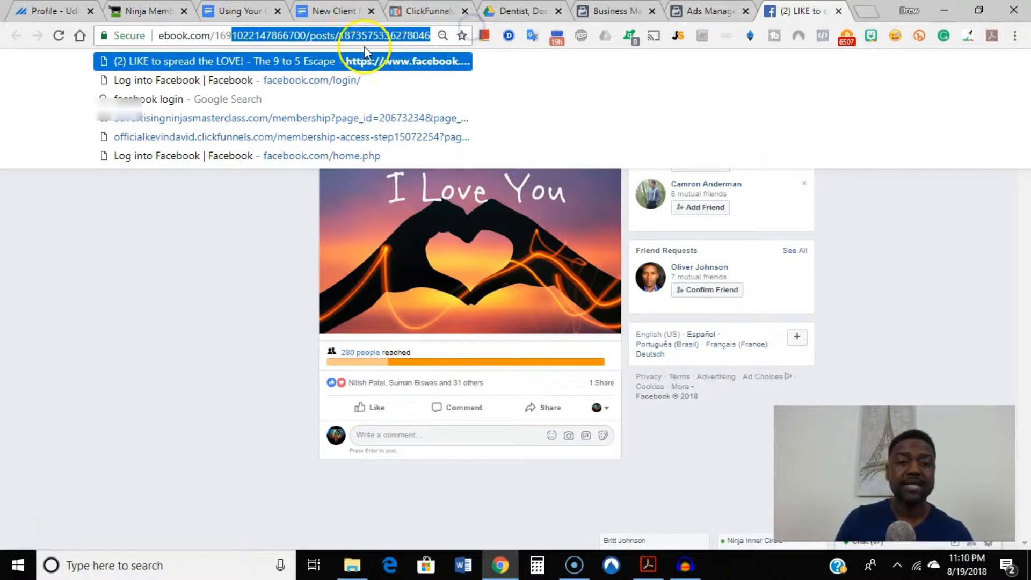
left_click(343, 35)
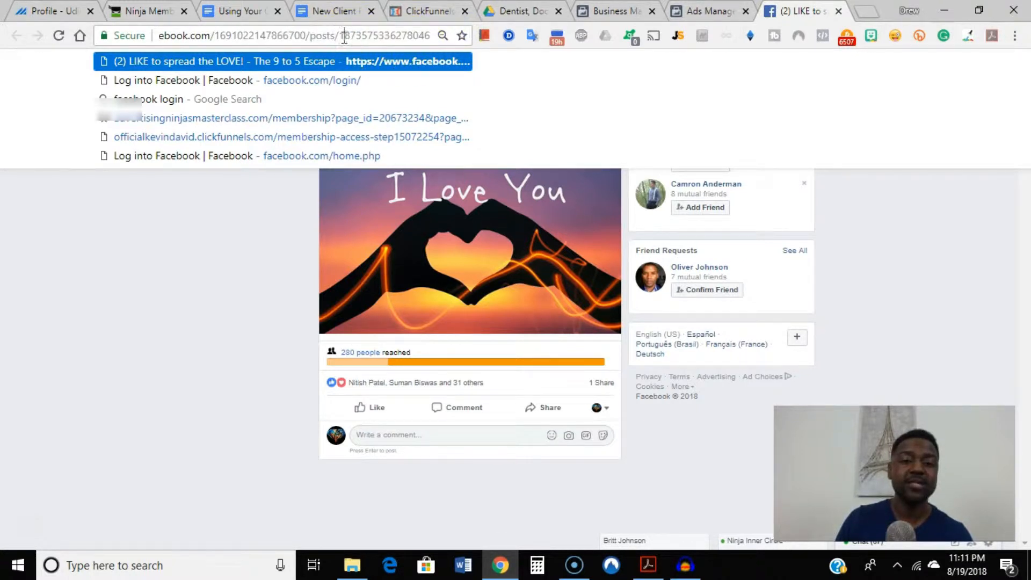
left_click_drag(340, 35, 433, 41)
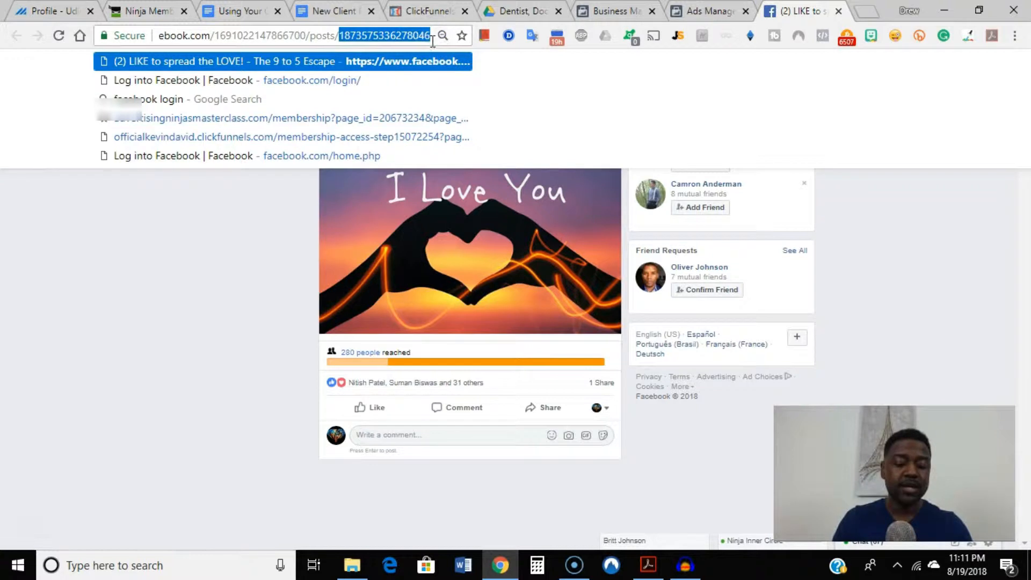
left_click(188, 291)
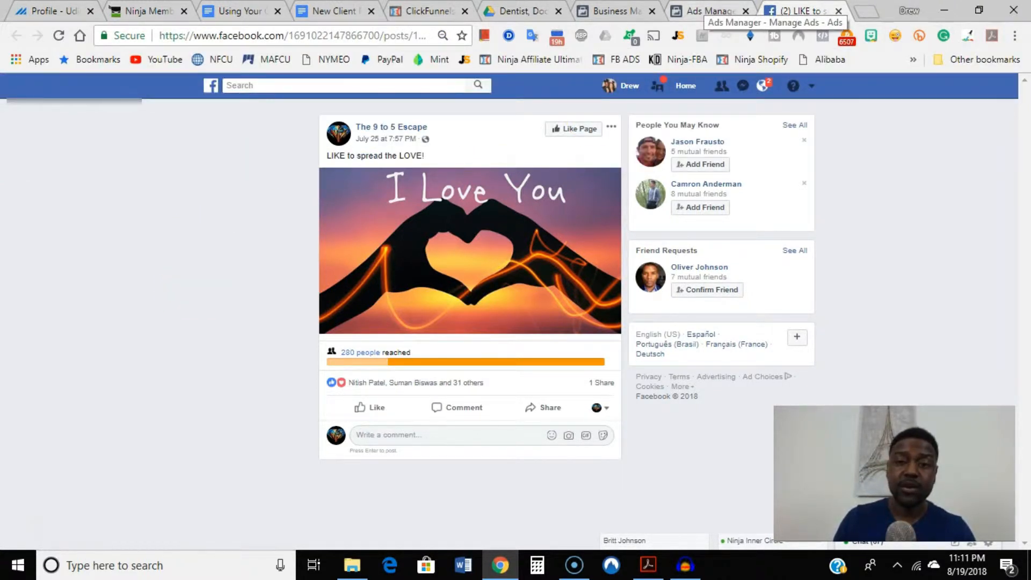
Return to Ads Manager, close the ad preview and go back to the campaign list.
left_click(708, 11)
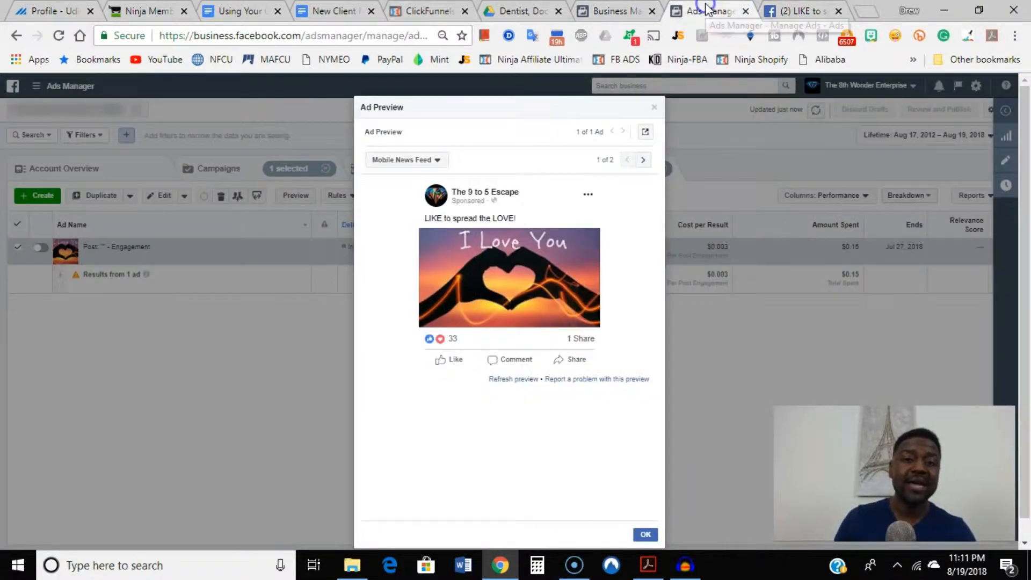
left_click(656, 109)
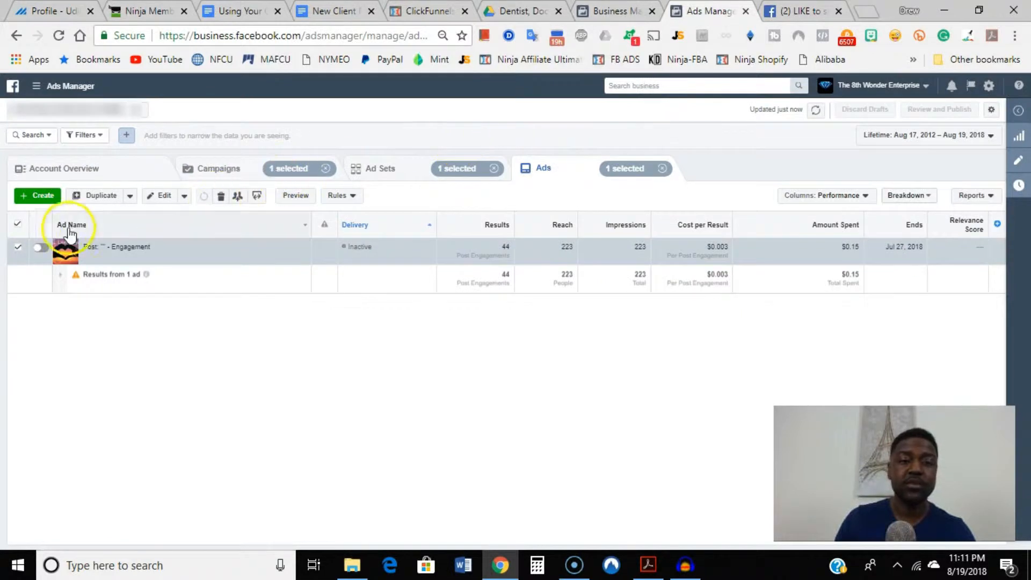
left_click(219, 171)
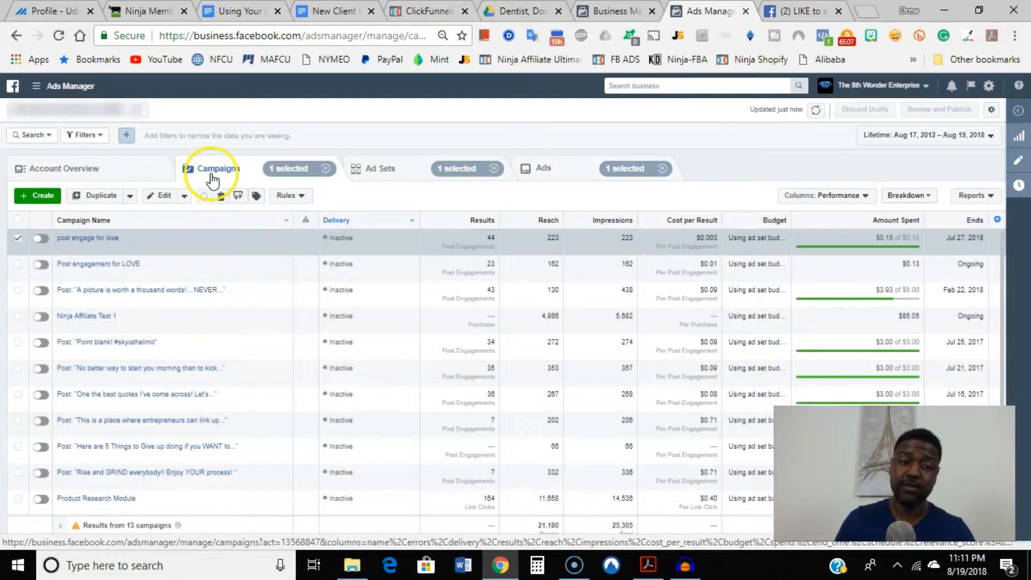
Start creating a new campaign, dismiss the leftover draft and choose Traffic as the marketing objective.
left_click(42, 197)
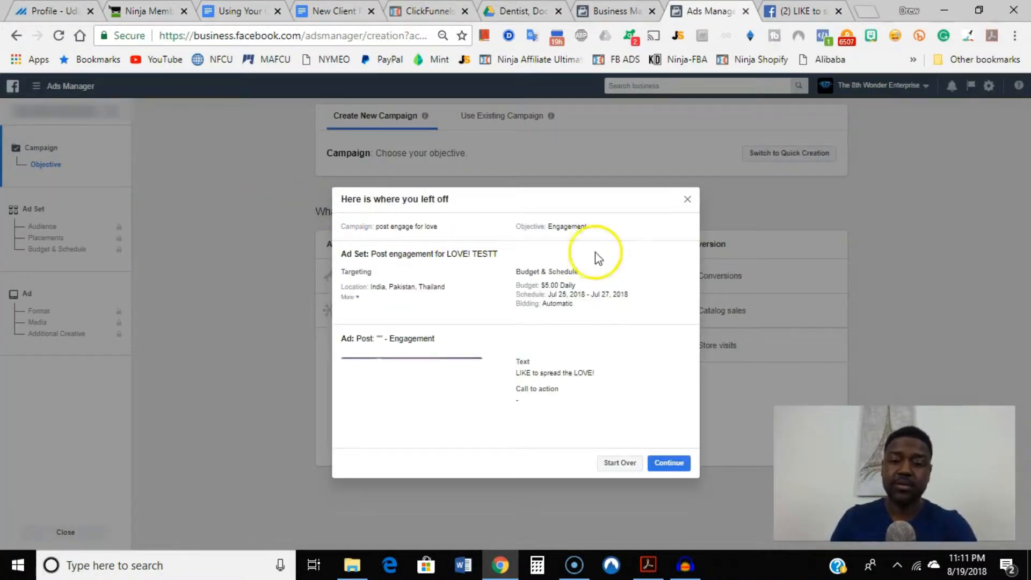
left_click(688, 199)
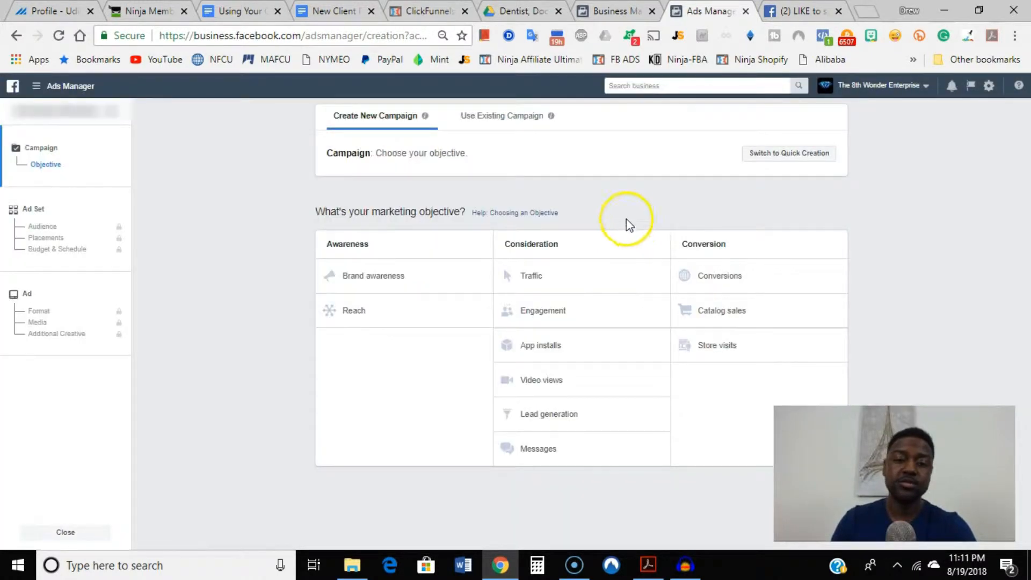
left_click(559, 280)
scroll(388, 376, "down", 2)
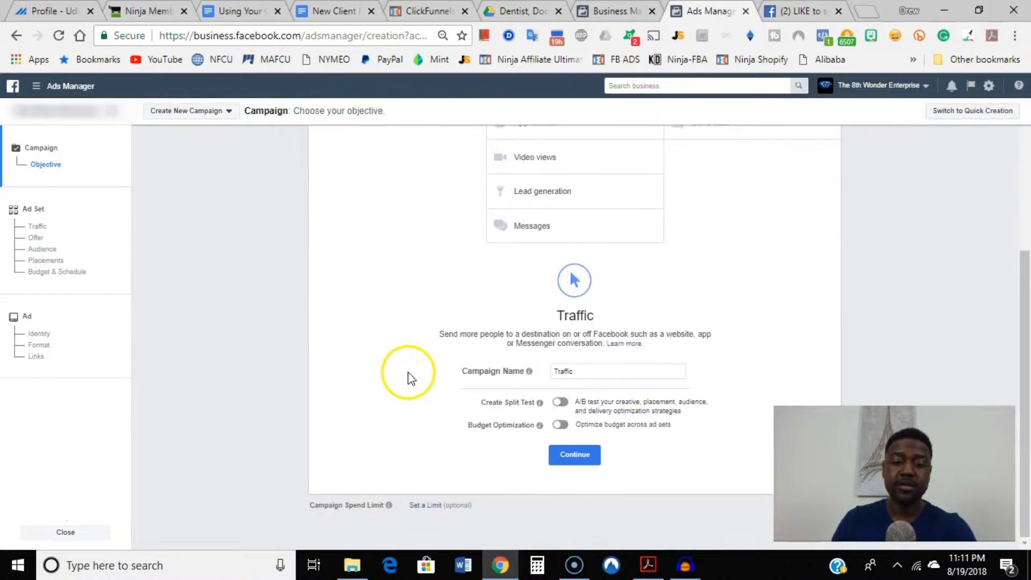
Name the campaign "Love Traffic" and continue to the ad set settings.
left_click(599, 370)
left_click(555, 369)
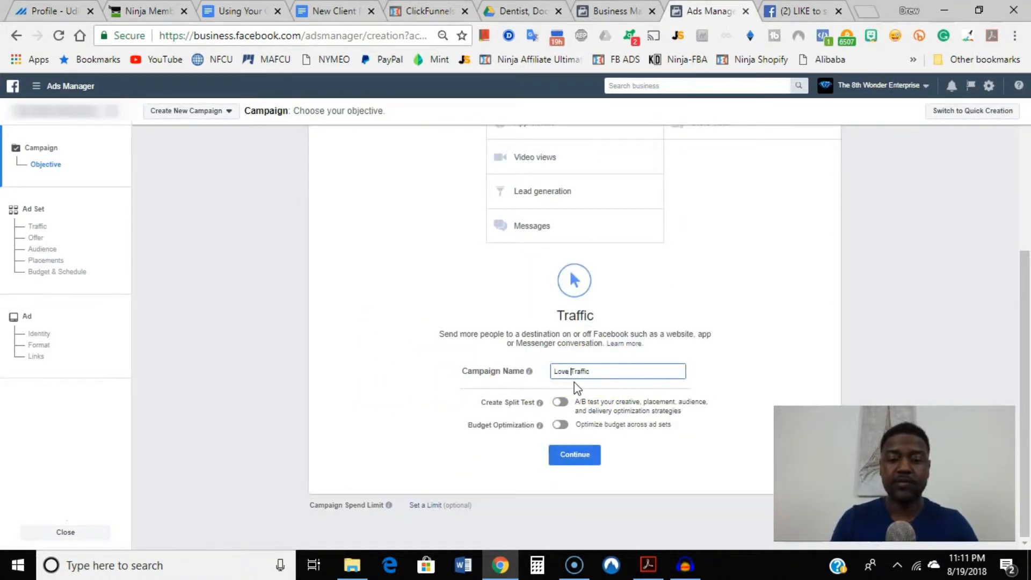
left_click(571, 456)
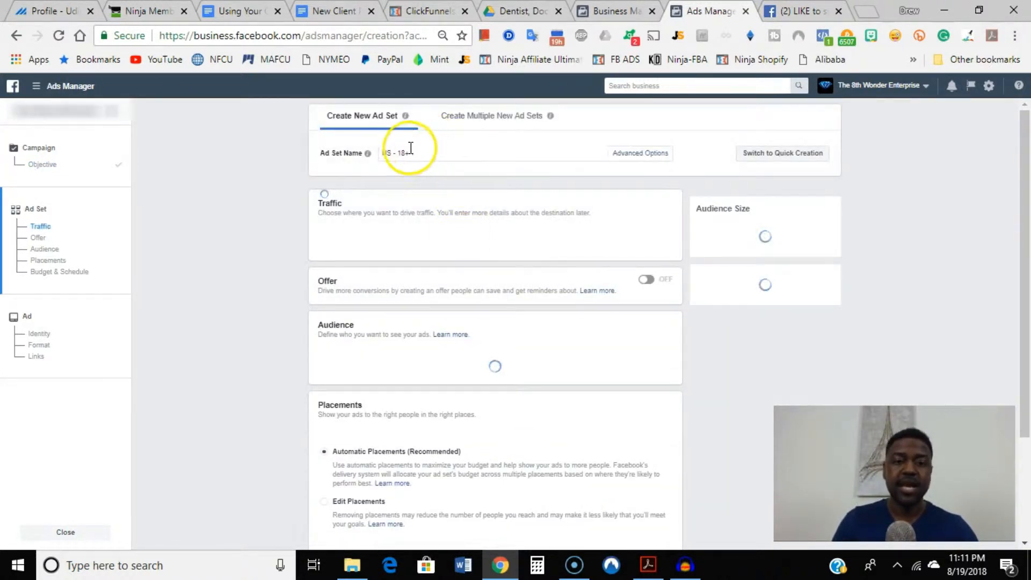
Replace the default ad set name with "Love Trafic".
left_click(360, 145)
left_click_drag(354, 136, 353, 134)
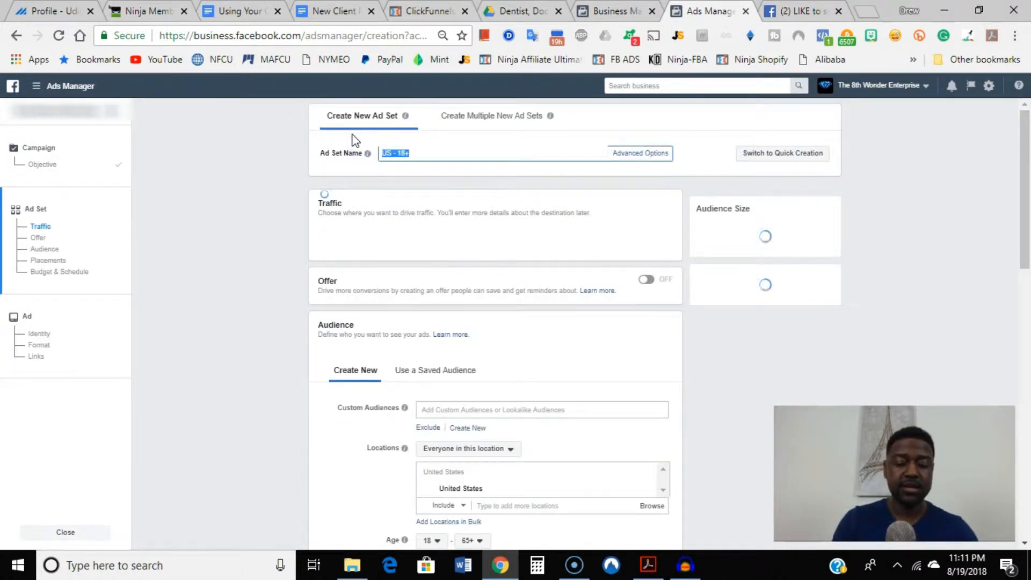
type("Love Trafic")
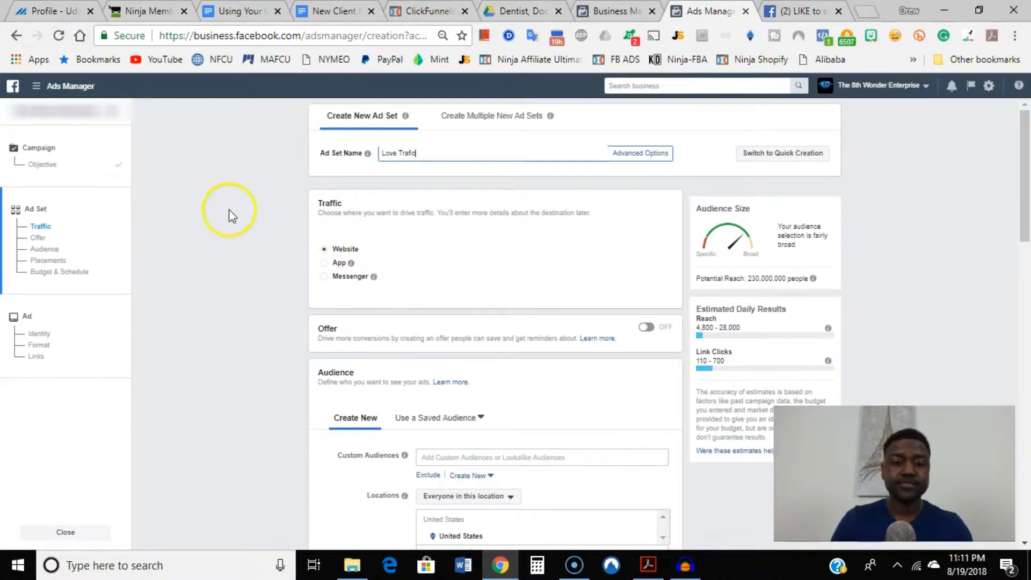
Review the ad set's traffic destination and its audience settings for locations, age, gender, languages and detailed targeting.
scroll(369, 276, "down", 2)
scroll(362, 226, "up", 2)
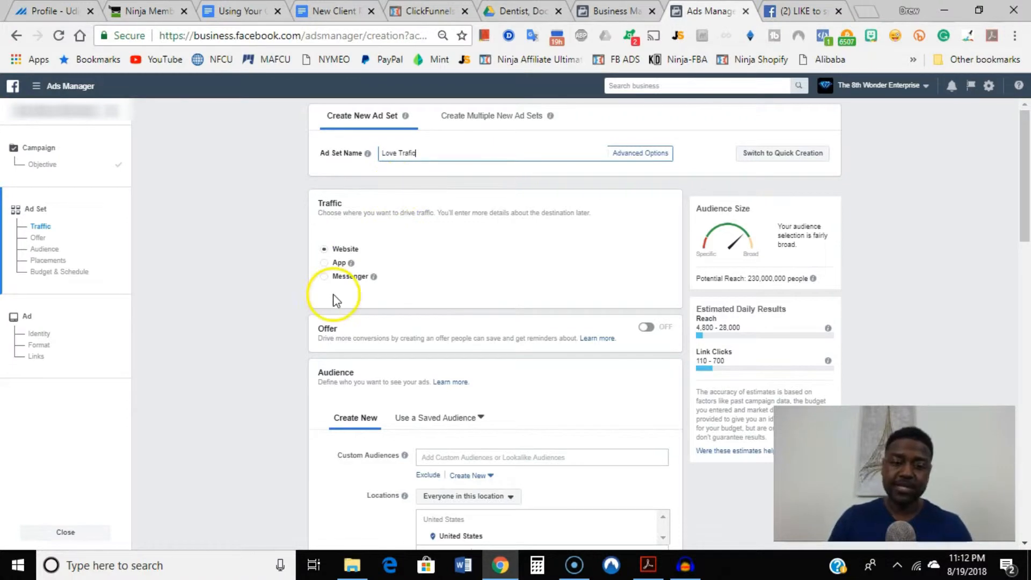
scroll(264, 249, "down", 4)
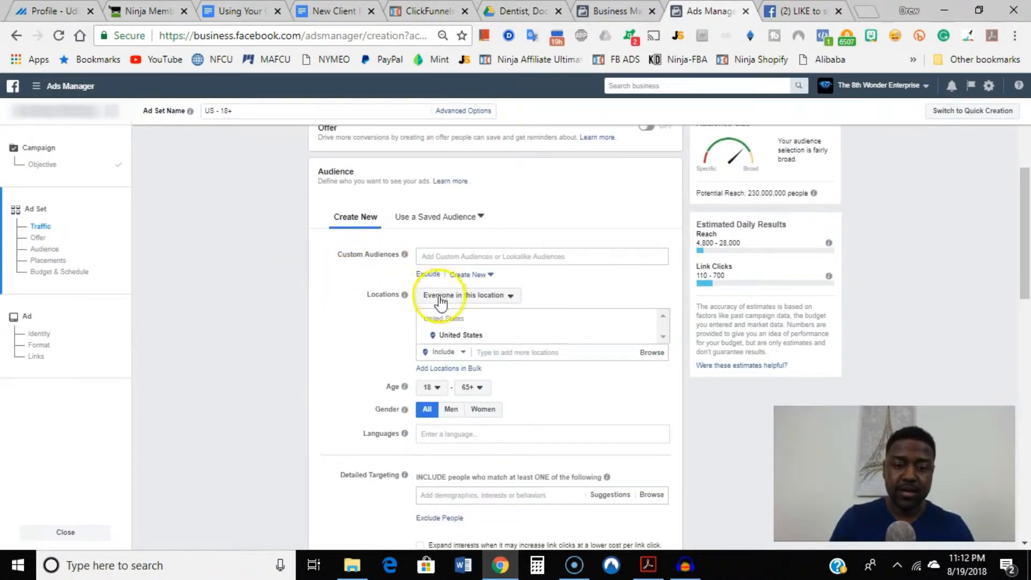
scroll(436, 290, "down", 2)
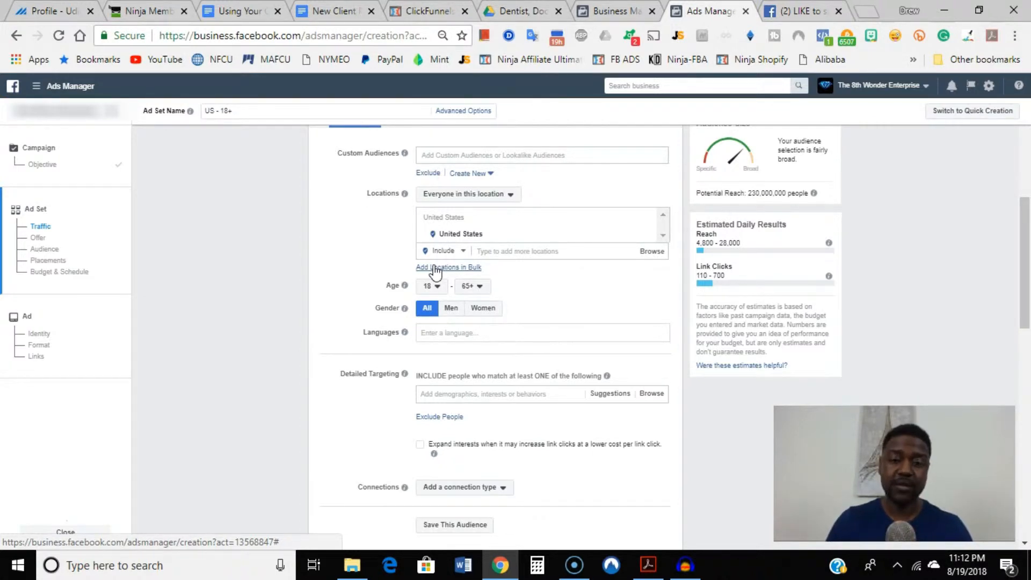
scroll(323, 285, "down", 2)
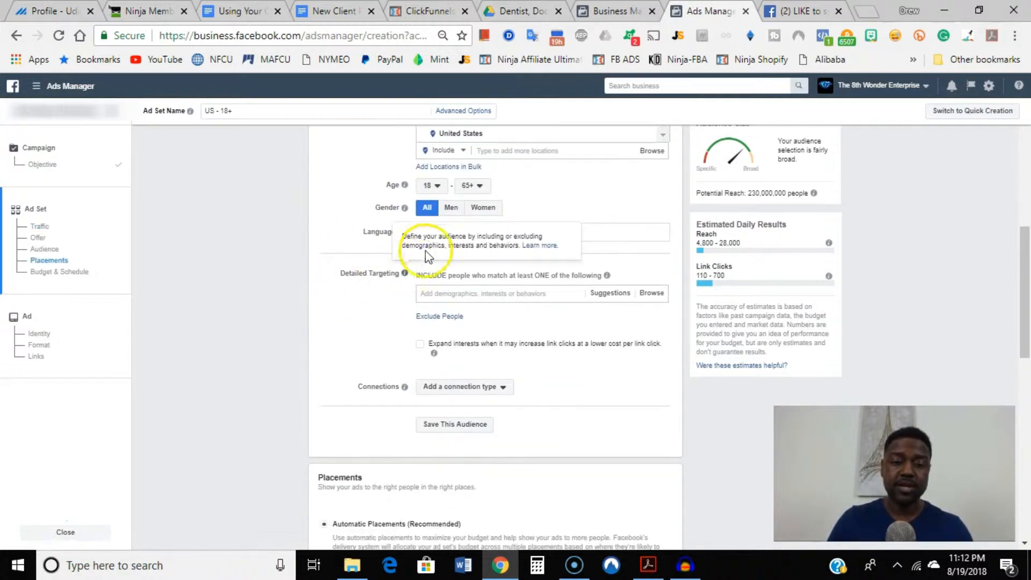
scroll(314, 279, "down", 2)
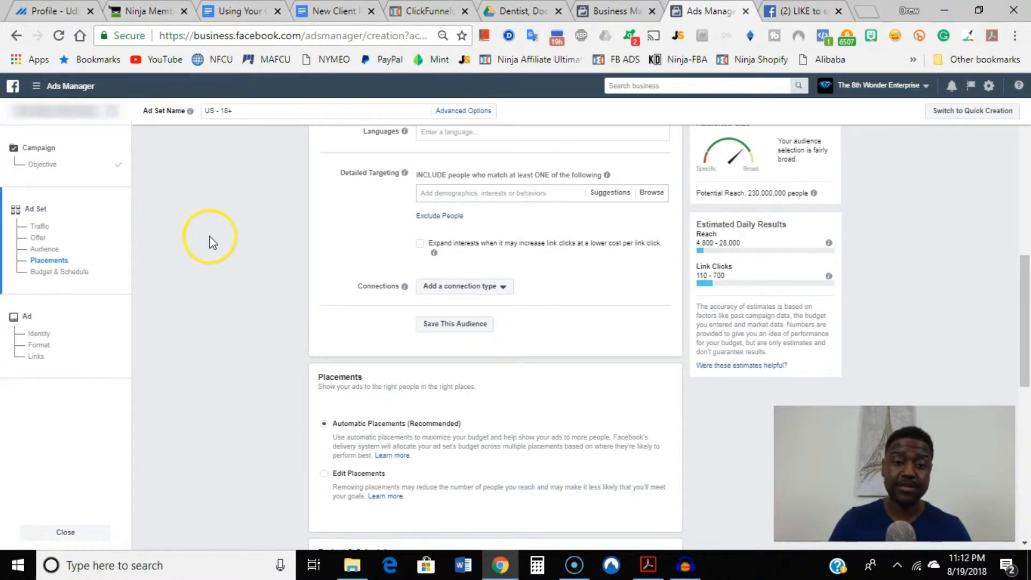
Switch the ad set from automatic placements to Edit Placements and bring up the platform list.
scroll(237, 255, "down", 2)
scroll(258, 277, "down", 2)
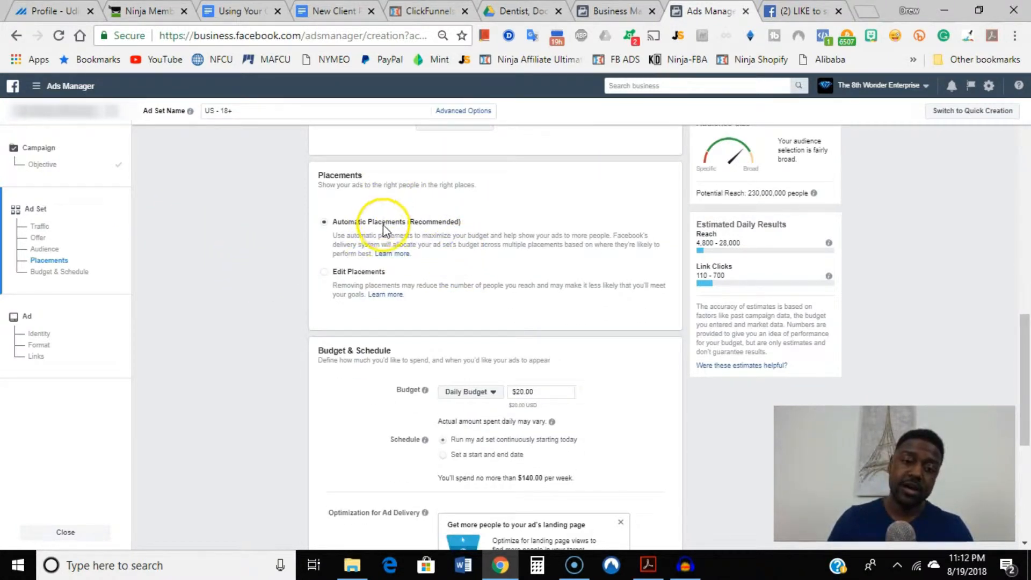
left_click(326, 271)
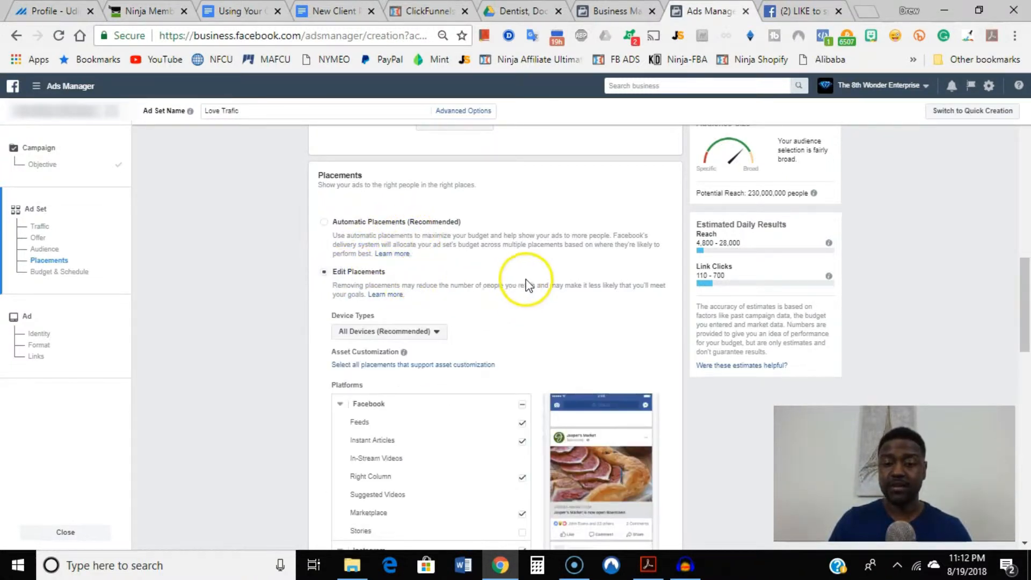
scroll(524, 276, "down", 4)
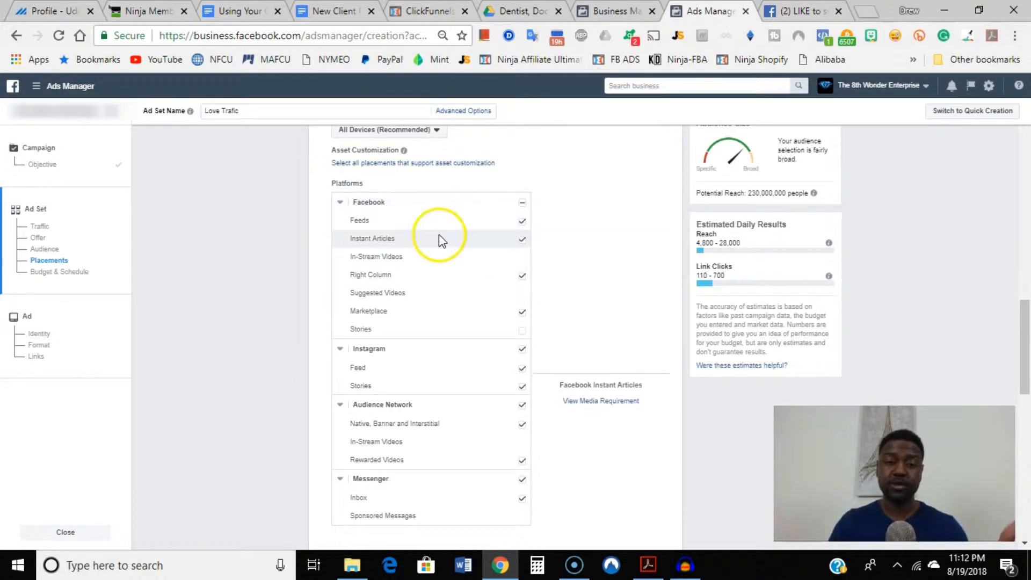
Examine the placement options for Facebook, Instagram, Audience Network and Messenger, along with the device types setting.
left_click(524, 245)
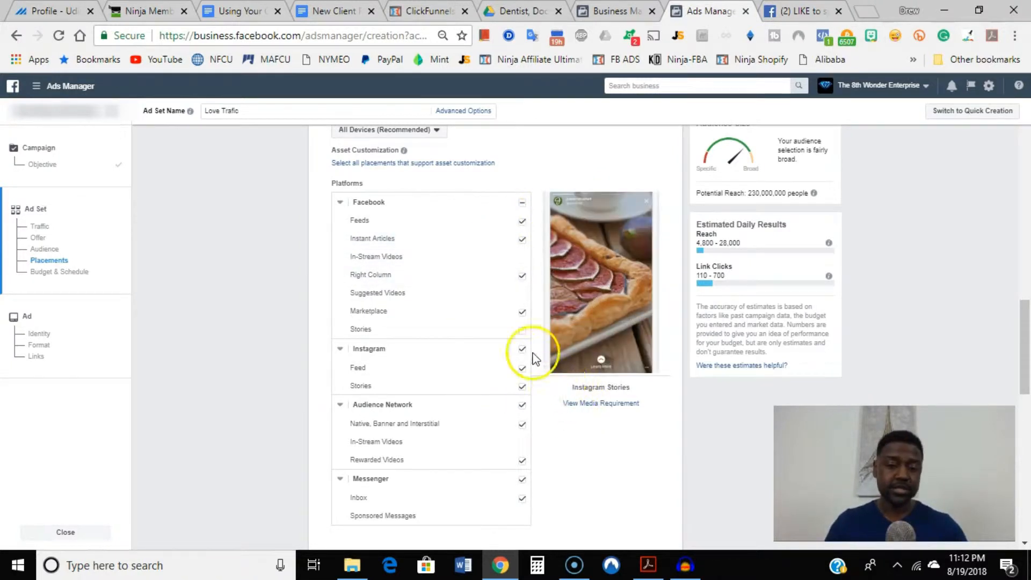
left_click(508, 239)
scroll(462, 240, "down", 2)
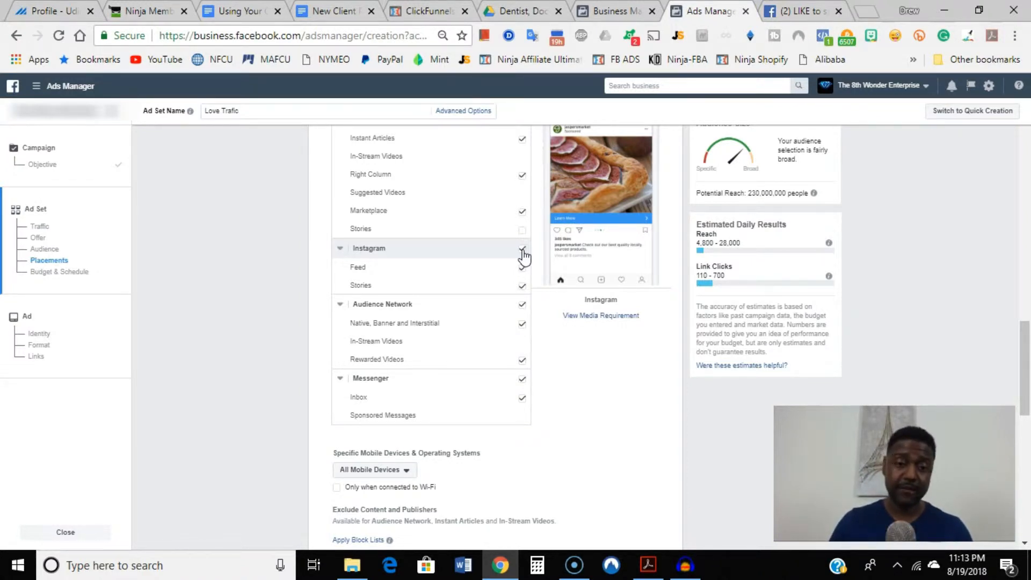
scroll(407, 251, "up", 1)
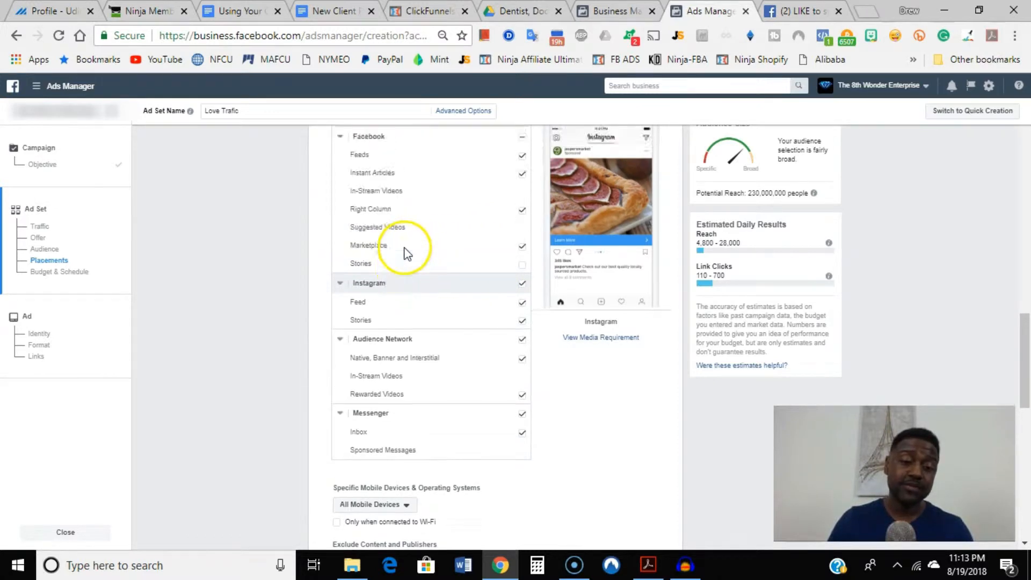
scroll(400, 248, "up", 2)
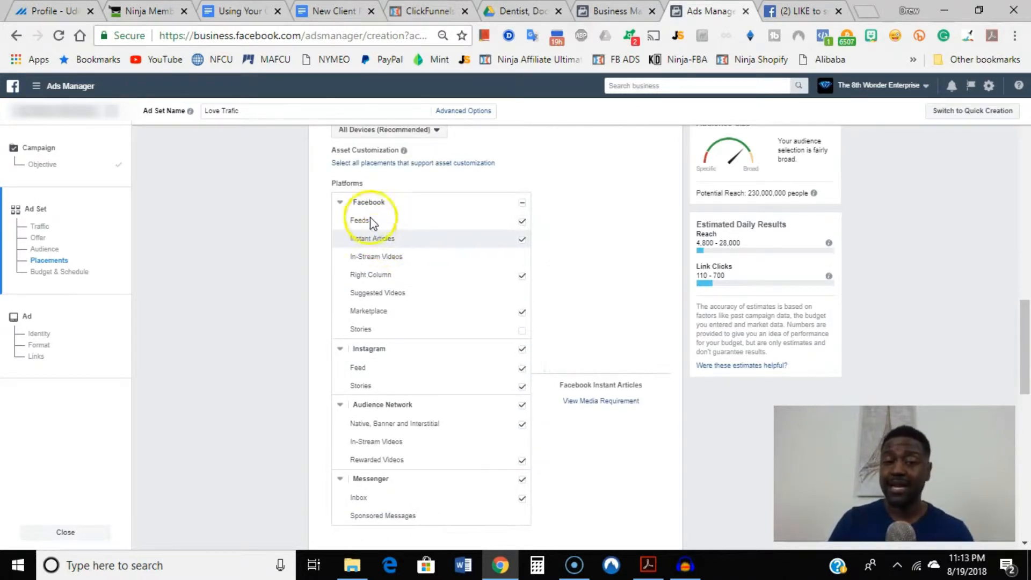
scroll(352, 217, "up", 2)
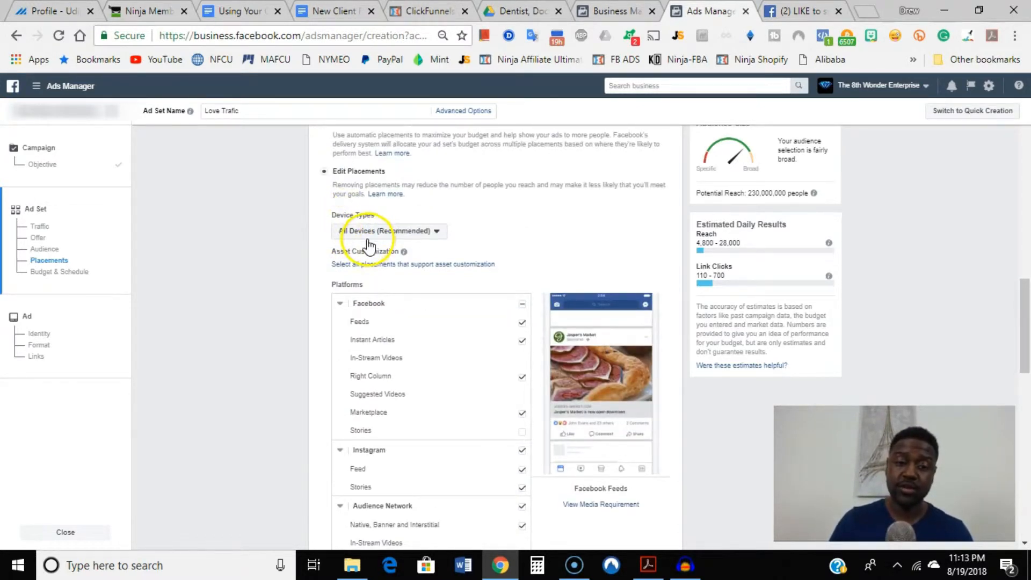
Switch the ad set's placements back to Automatic Placements (Recommended).
scroll(389, 254, "down", 4)
scroll(400, 247, "up", 2)
scroll(402, 241, "up", 2)
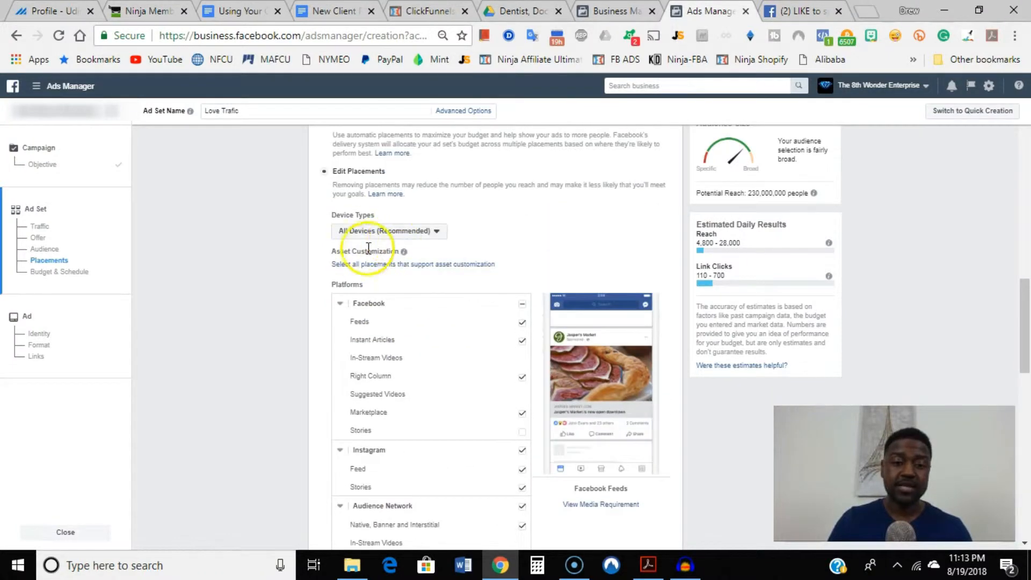
scroll(325, 207, "up", 2)
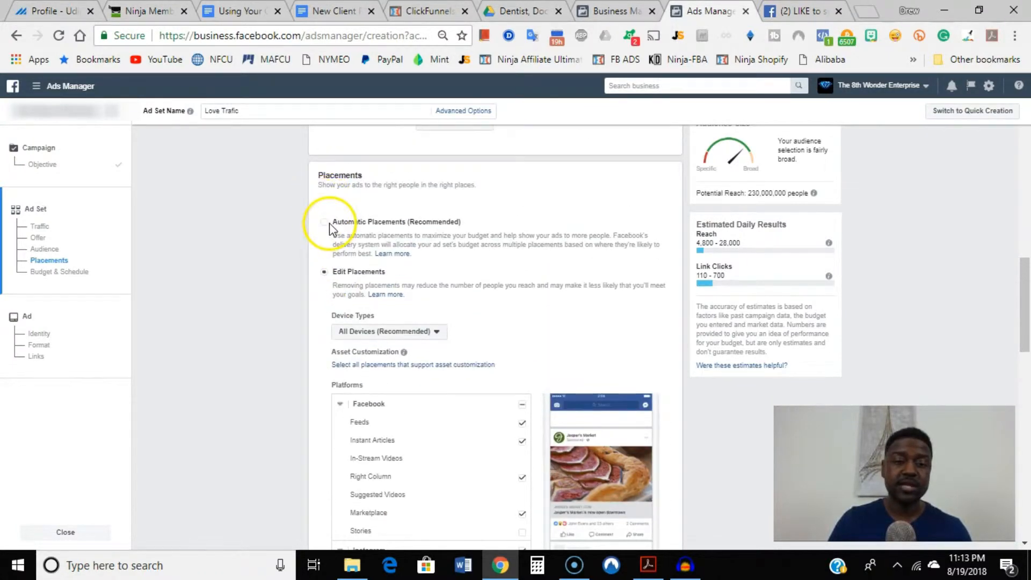
left_click(324, 221)
Set the ad set's daily budget to $10.00.
scroll(327, 279, "down", 4)
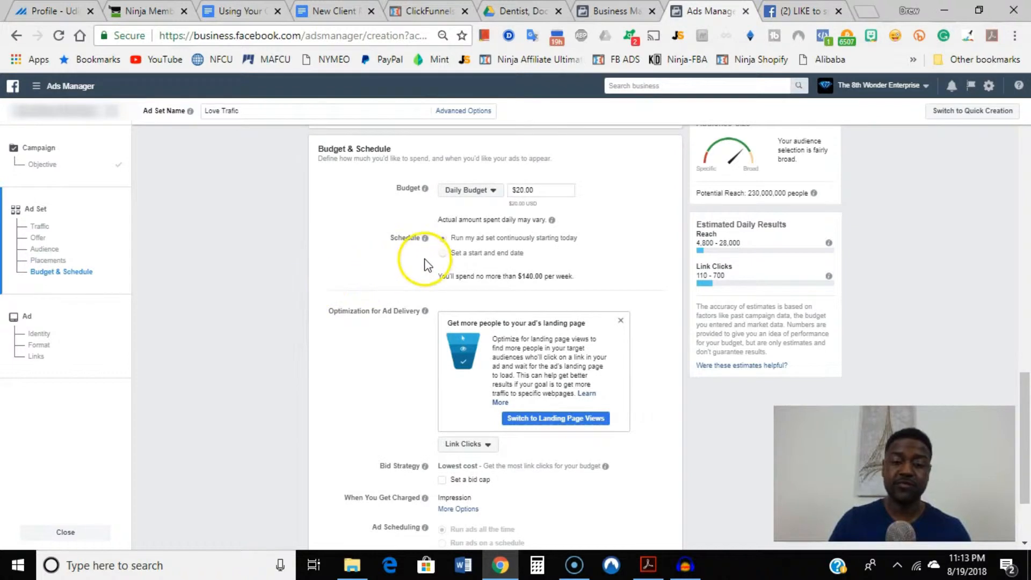
triple_click(525, 190)
type("10.00")
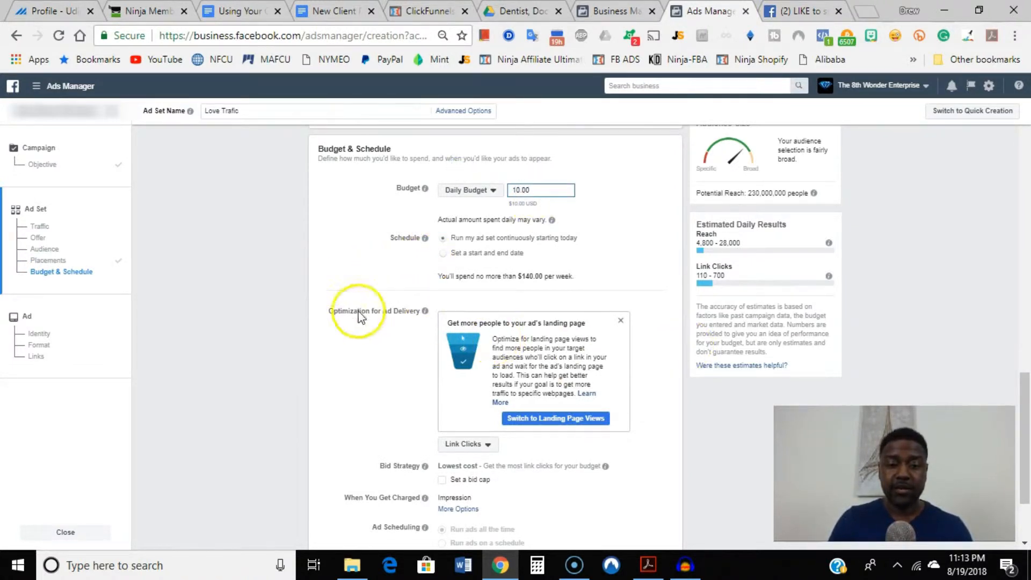
Review the ad delivery optimization choices, keep Link Clicks, and continue to the ad setup.
scroll(305, 328, "down", 2)
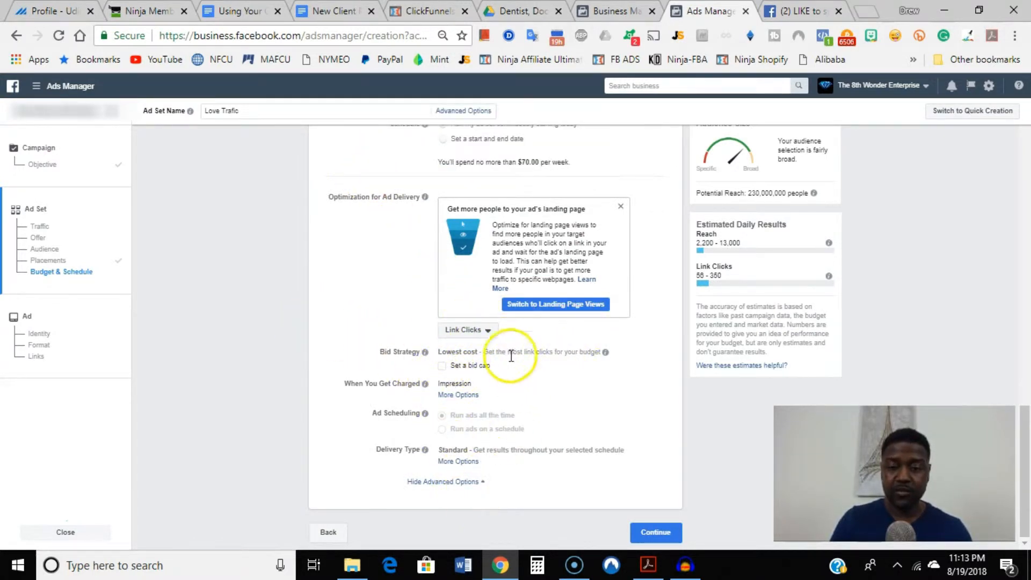
left_click(485, 334)
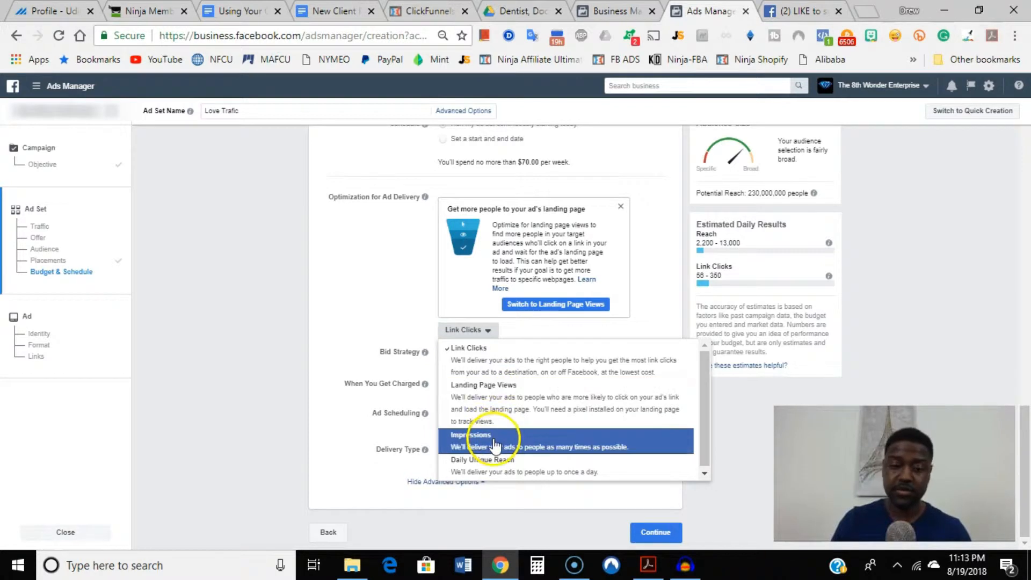
left_click(471, 332)
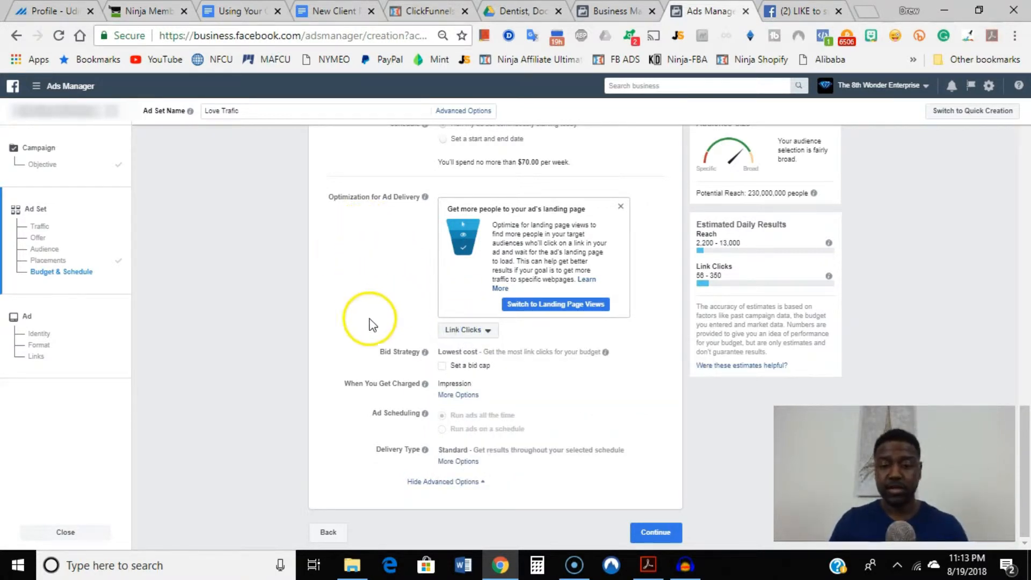
left_click(657, 532)
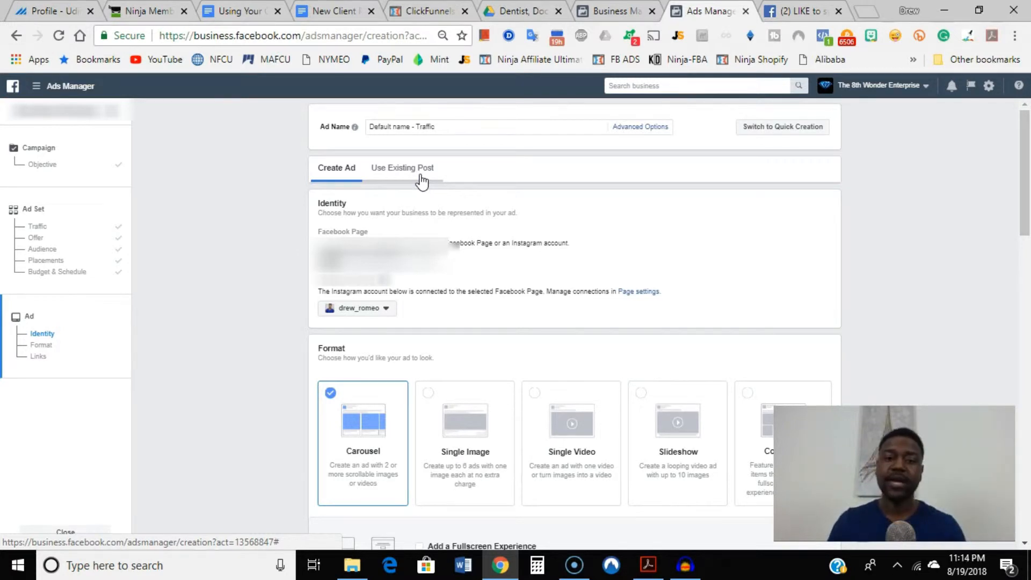
Set the ad to use an existing post and open the post ID entry in the Creative section.
left_click(420, 177)
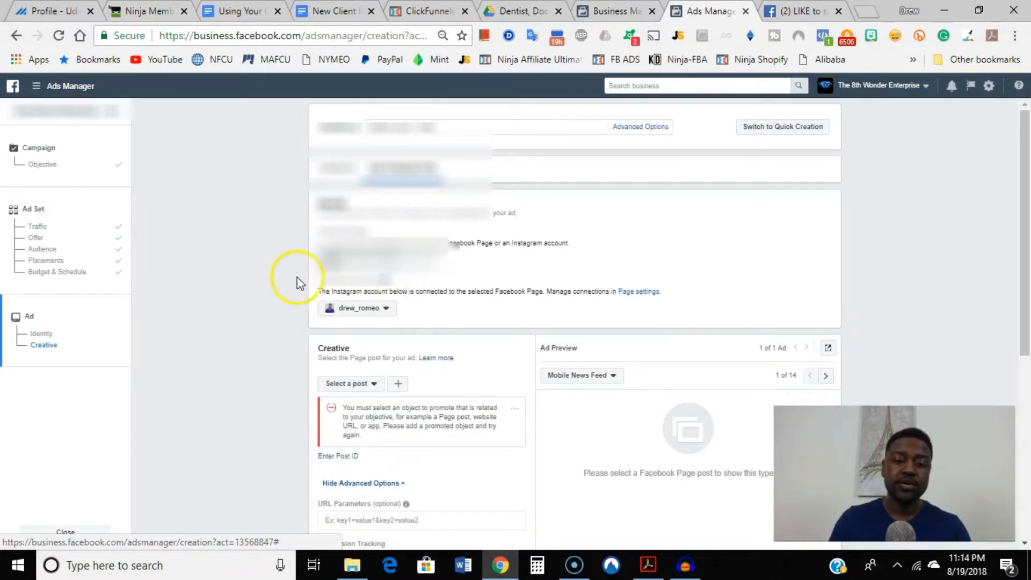
scroll(294, 272, "down", 2)
scroll(290, 268, "down", 2)
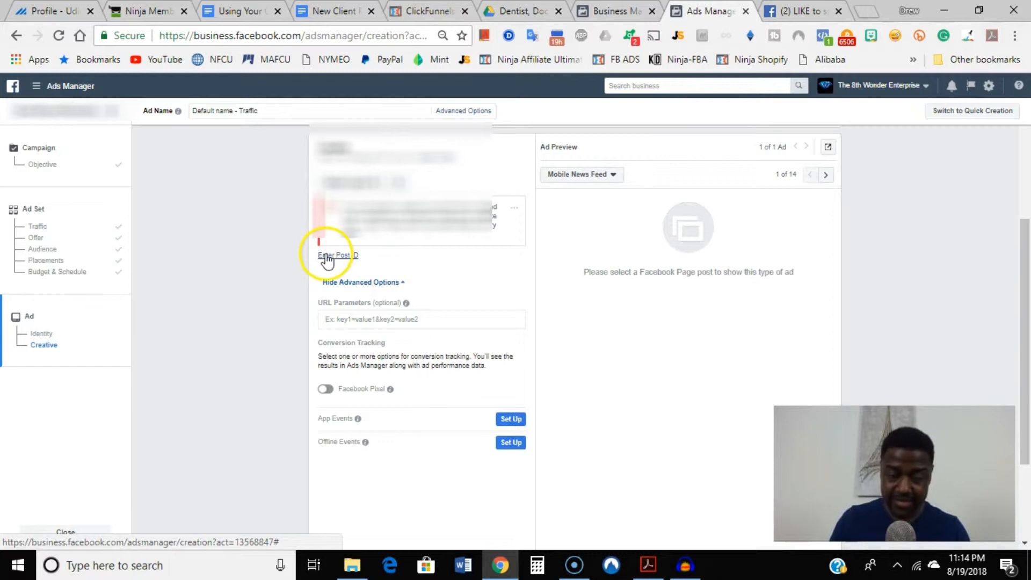
scroll(328, 261, "up", 2)
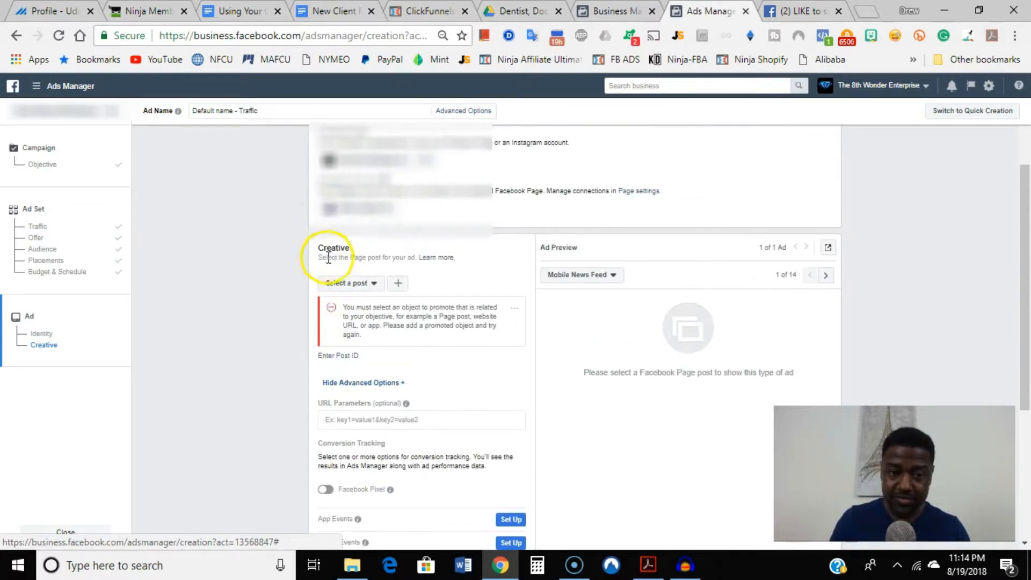
left_click(339, 355)
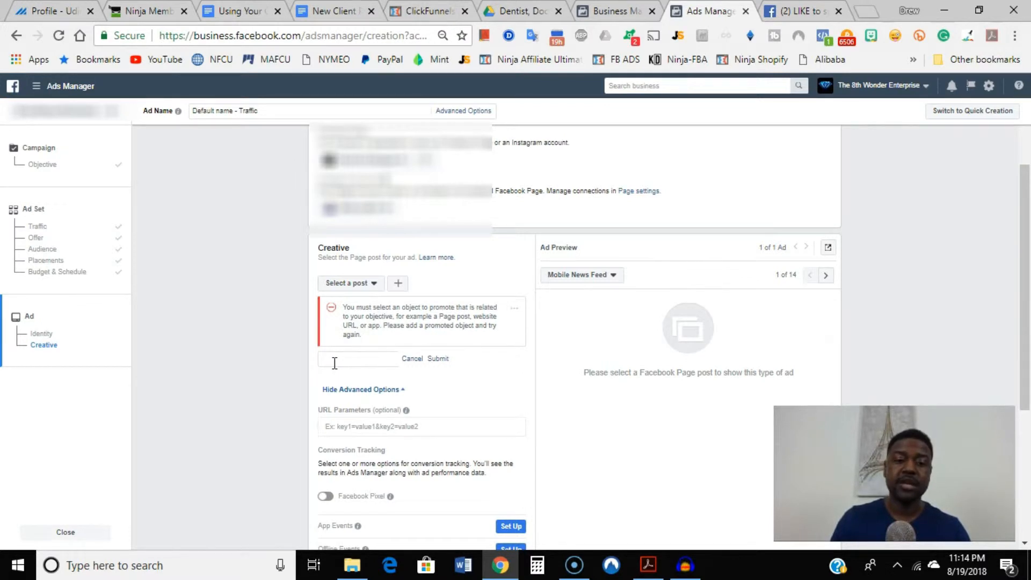
left_click(334, 364)
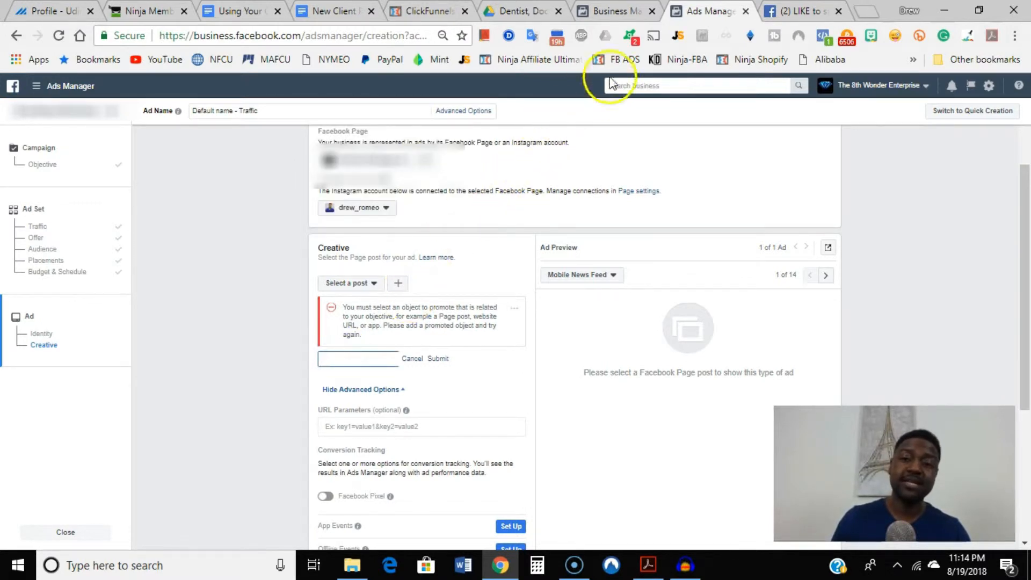
Copy the post ID from the end of the web address of the "LIKE to spread the LOVE!" Facebook post.
left_click(801, 12)
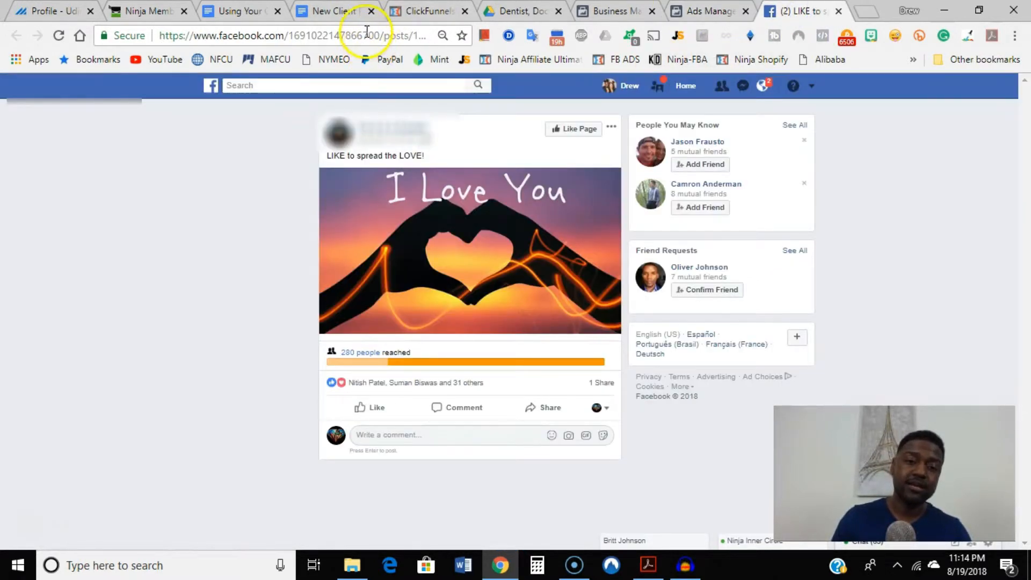
left_click_drag(367, 34, 508, 47)
left_click(385, 36)
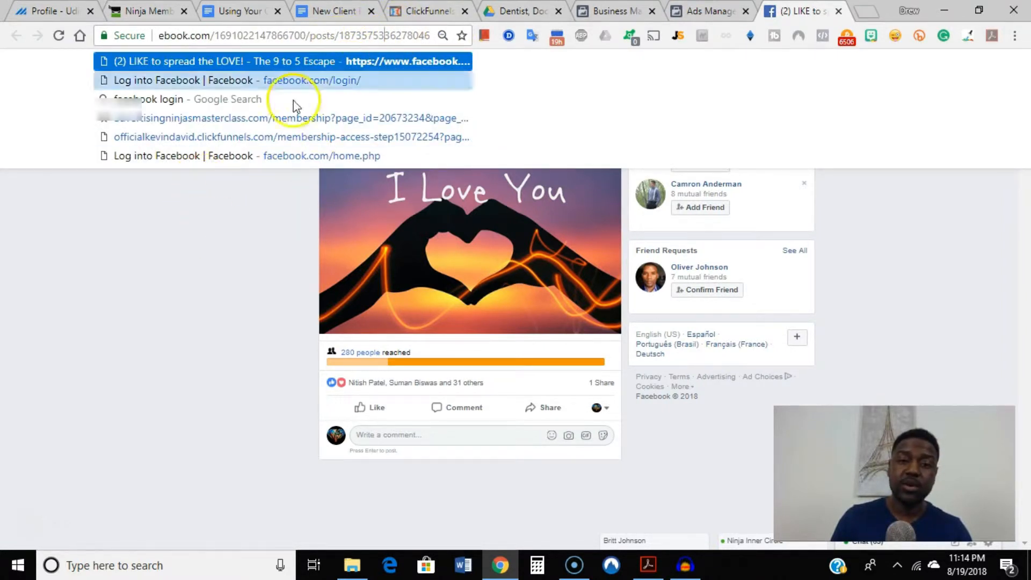
left_click_drag(339, 35, 445, 45)
key("ctrl+c")
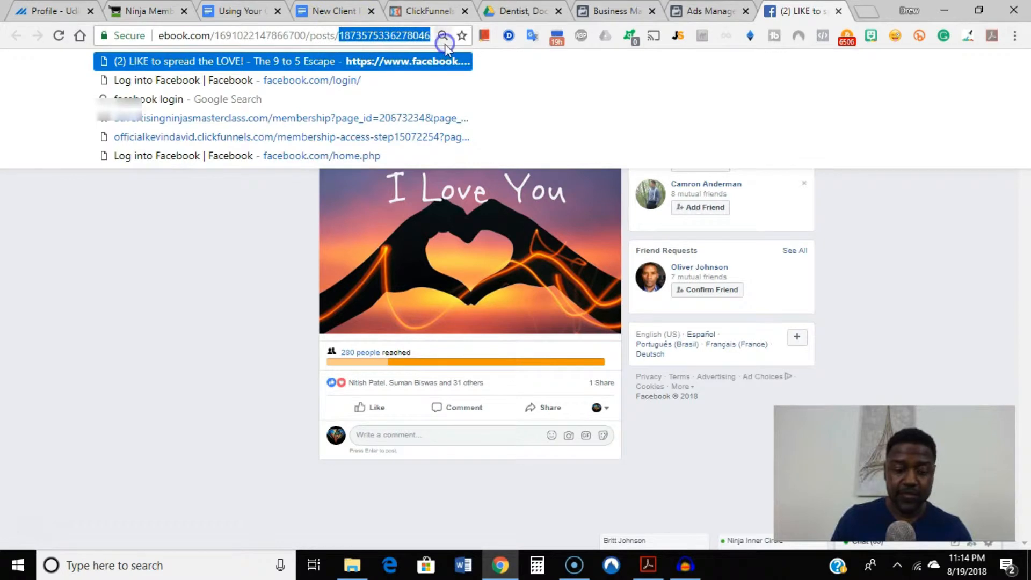
left_click(281, 207)
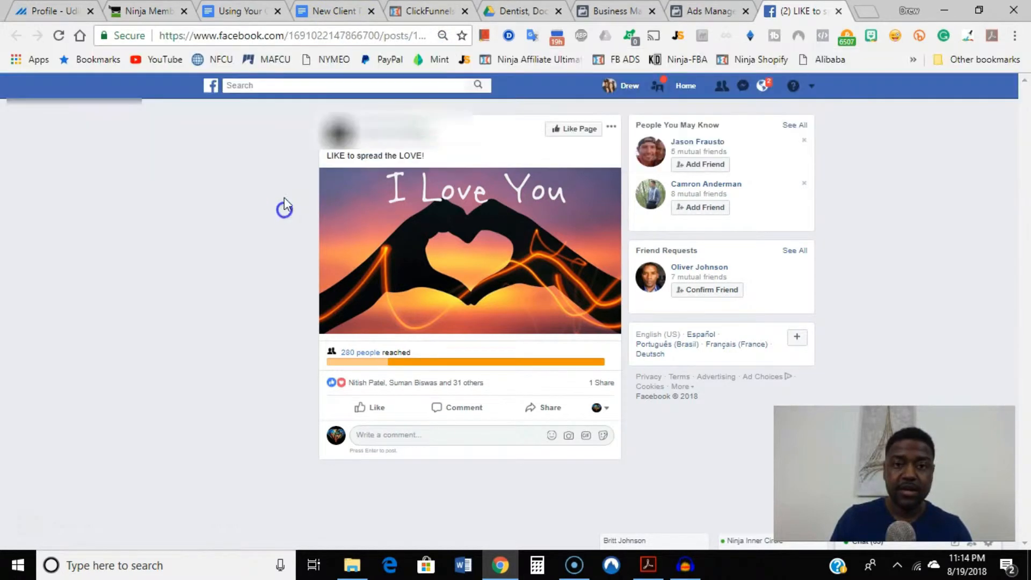
Back in Ads Manager, enter the copied post ID as the ad's creative, submit it and check the ad preview.
left_click(706, 12)
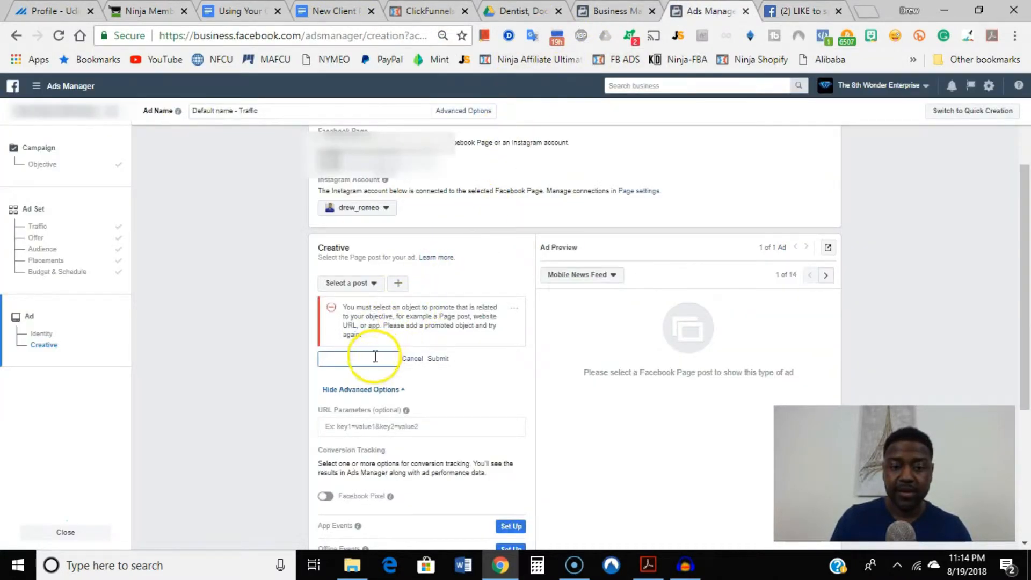
key("ctrl+v")
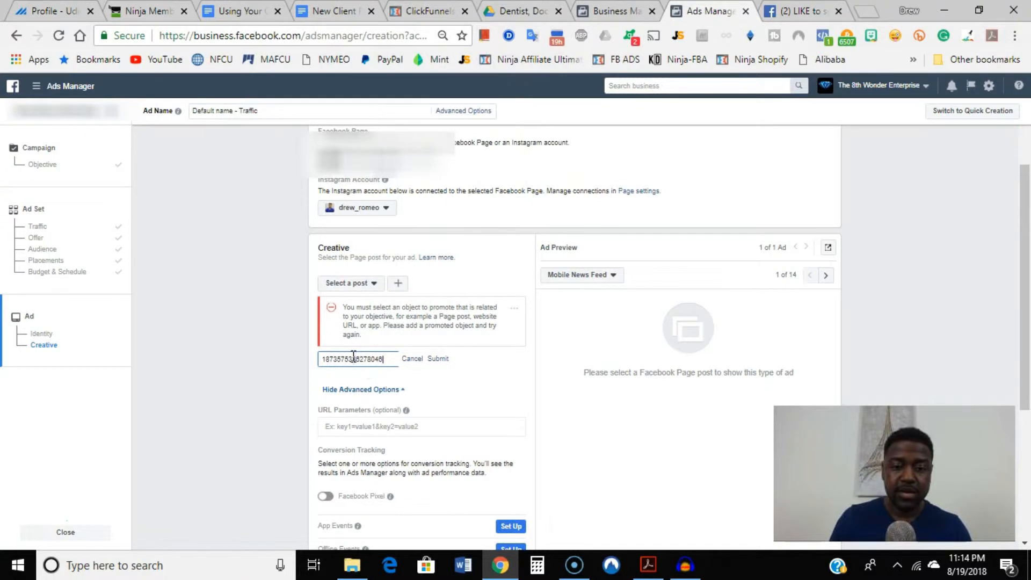
left_click(437, 359)
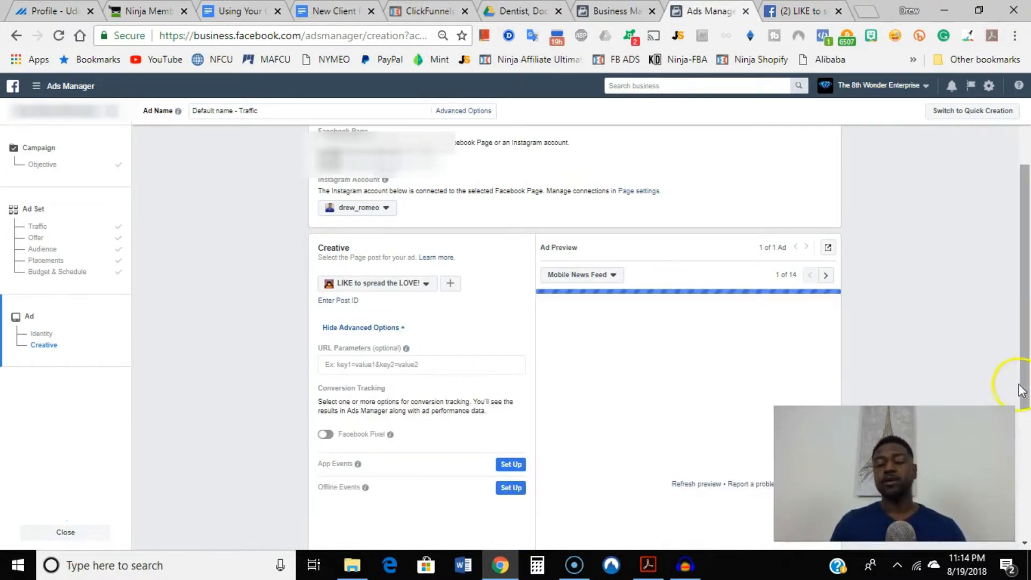
scroll(1021, 389, "down", 2)
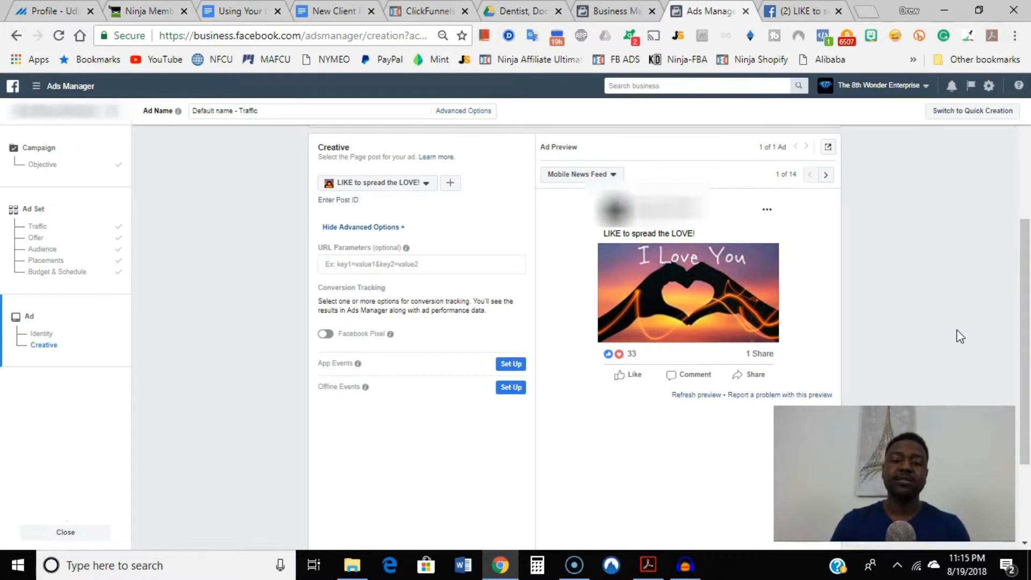
Try to confirm the Traffic ad for publishing.
left_click(975, 337)
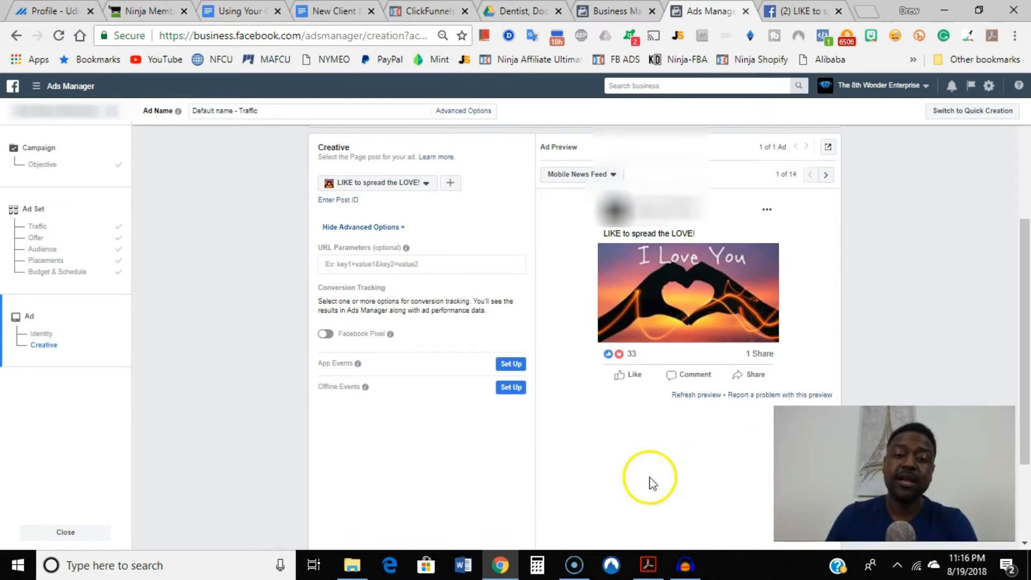
scroll(491, 396, "down", 2)
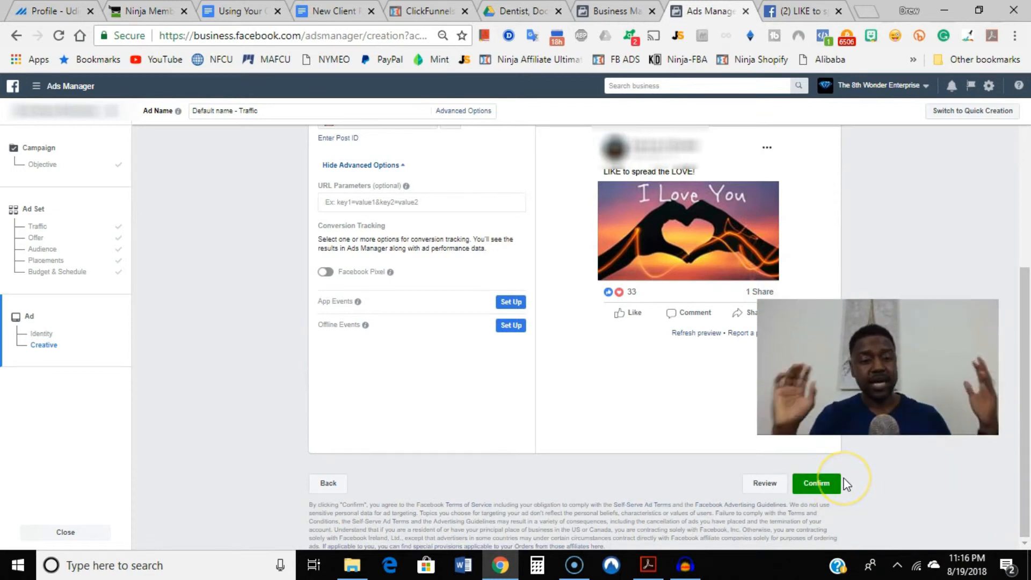
left_click(822, 485)
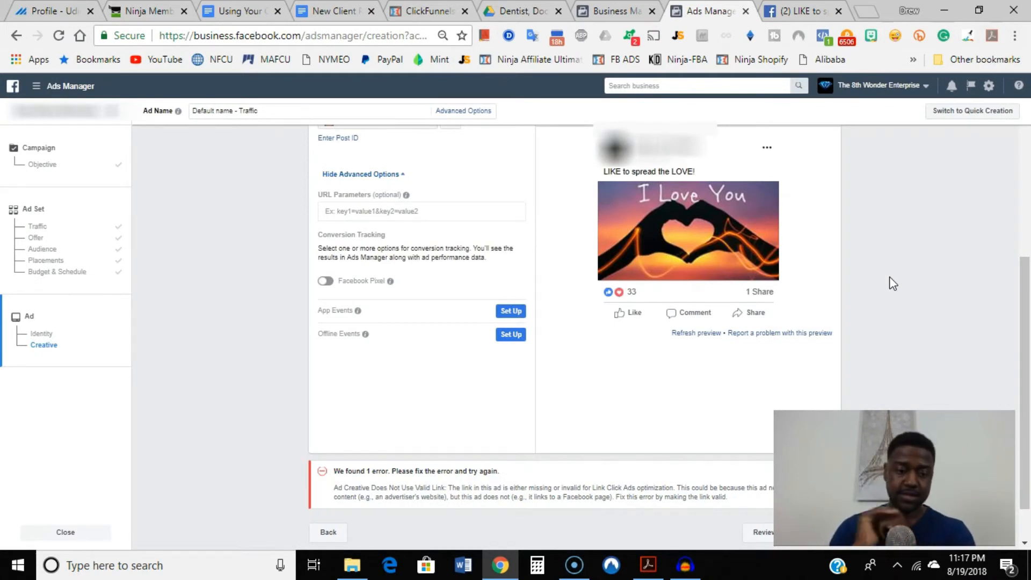
Examine the ad's identity, creative, URL parameters and conversion tracking settings for a way to supply a valid link.
scroll(506, 281, "up", 5)
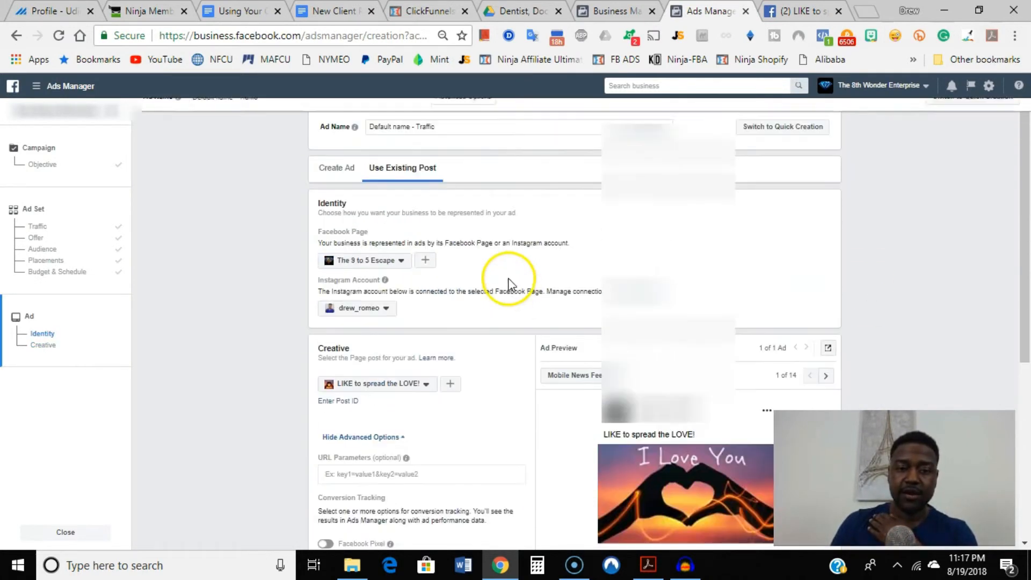
scroll(522, 285, "down", 1)
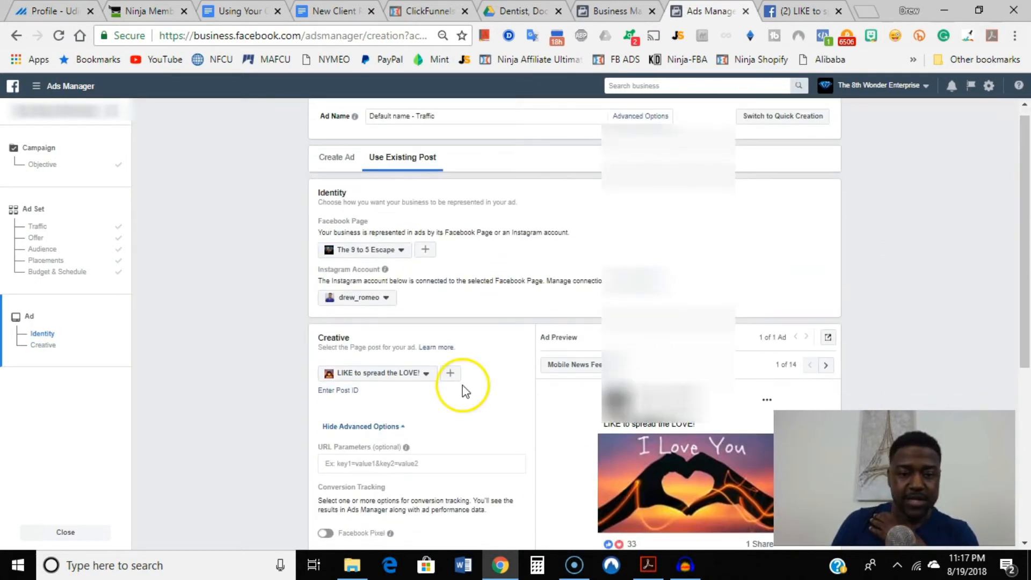
left_click(429, 462)
scroll(430, 447, "down", 5)
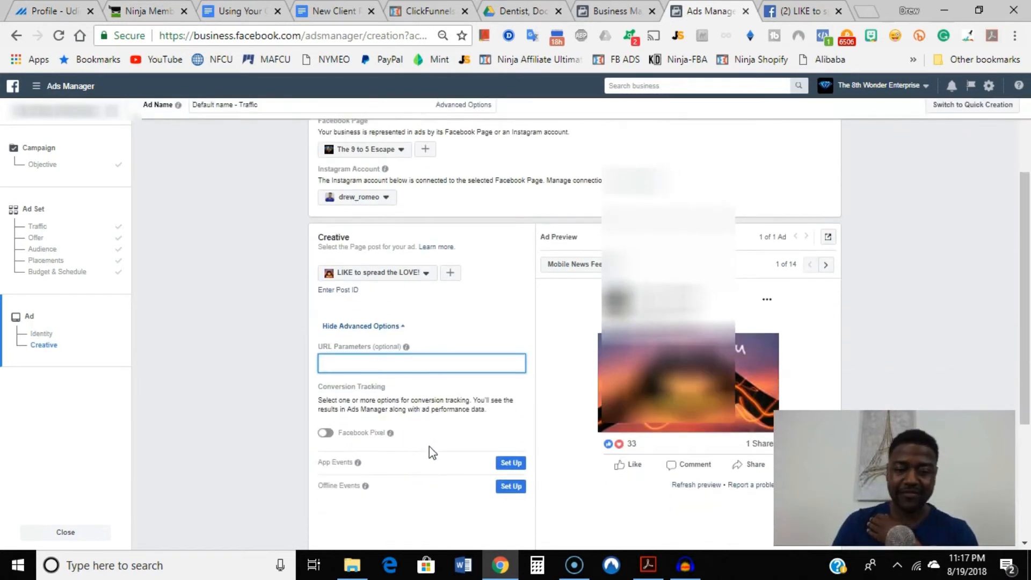
scroll(419, 400, "up", 4)
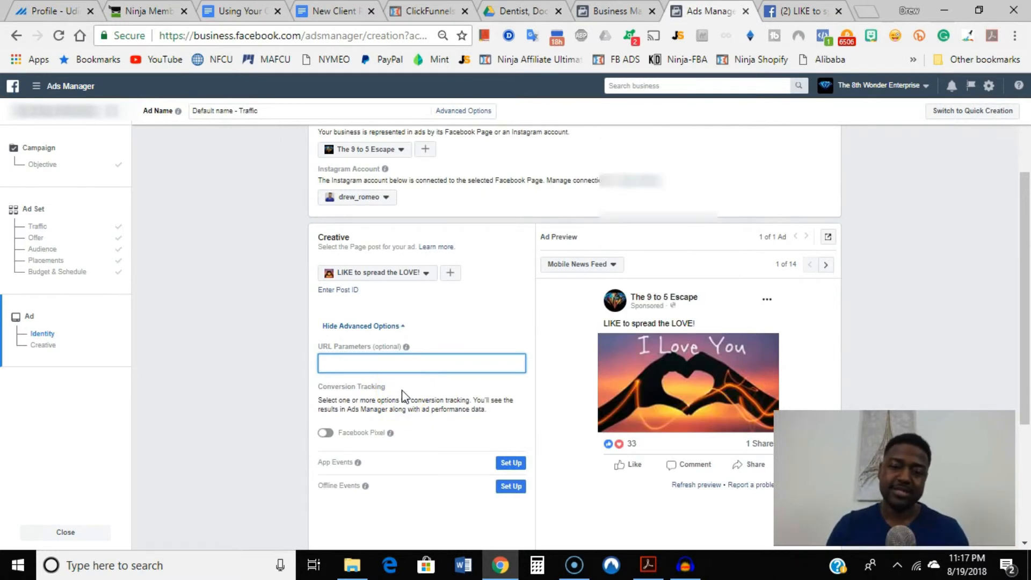
left_click(424, 349)
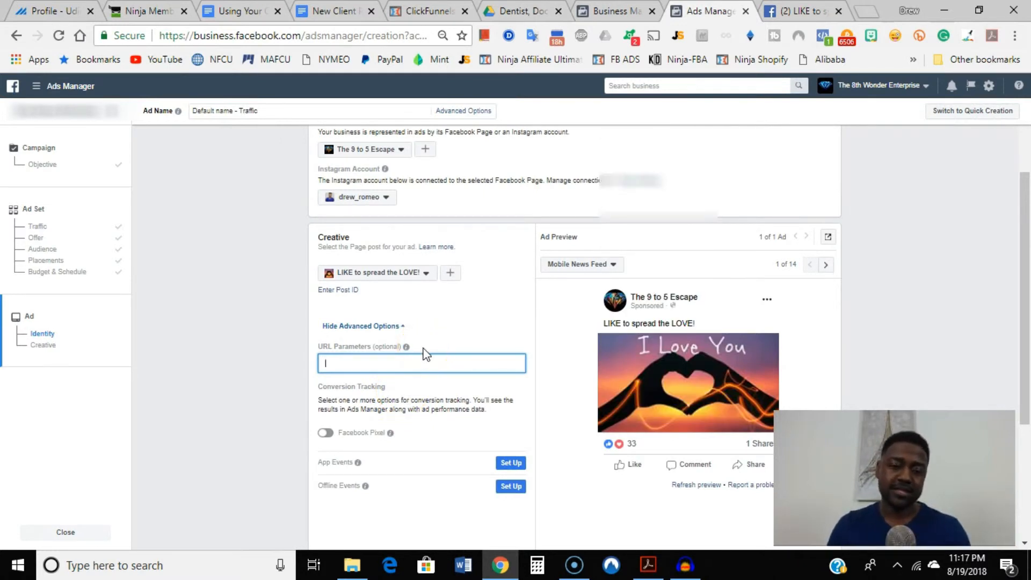
scroll(464, 348, "down", 2)
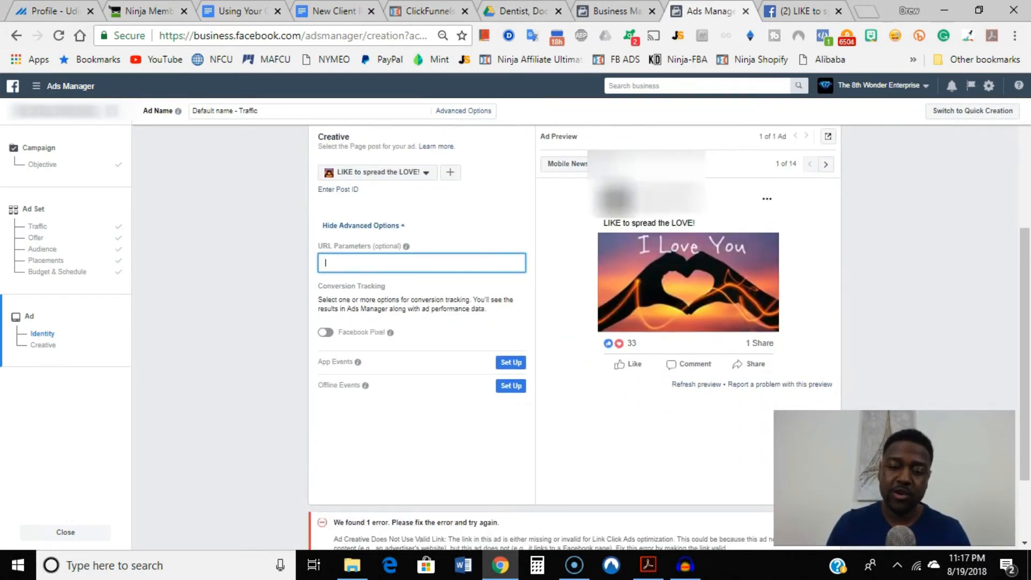